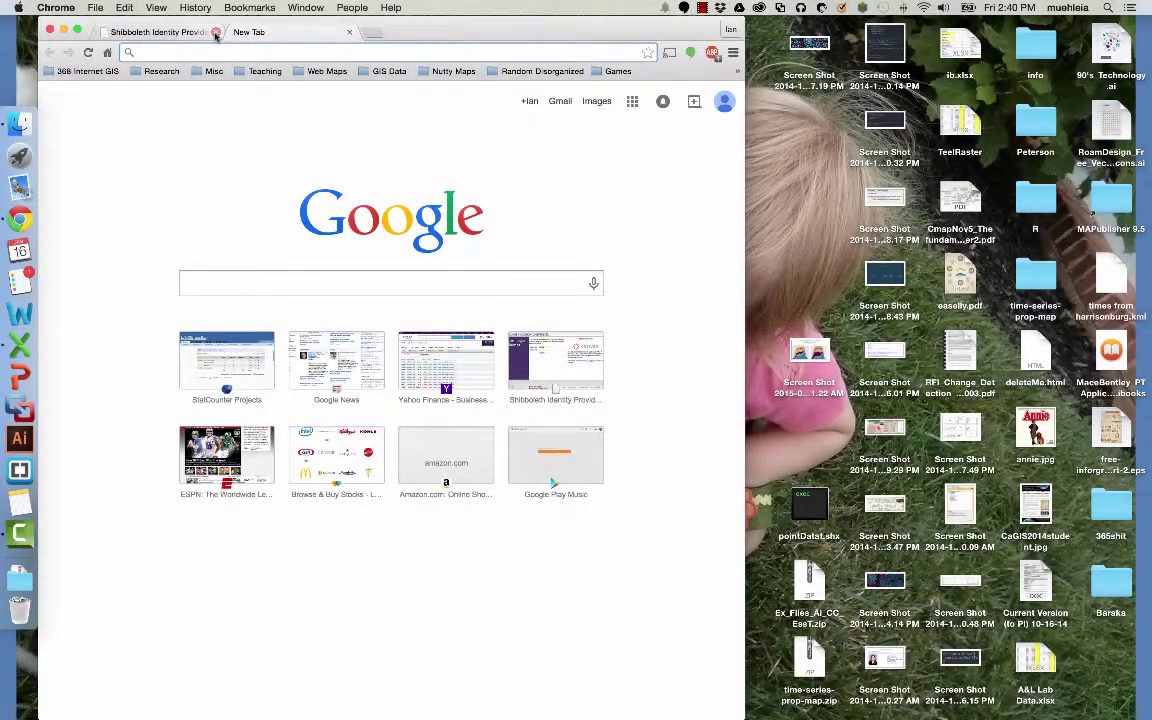
Close the Shibboleth Identity Provider tab, leaving only the New Tab open.
{"action": "left_click", "coordinate": [215, 33]}
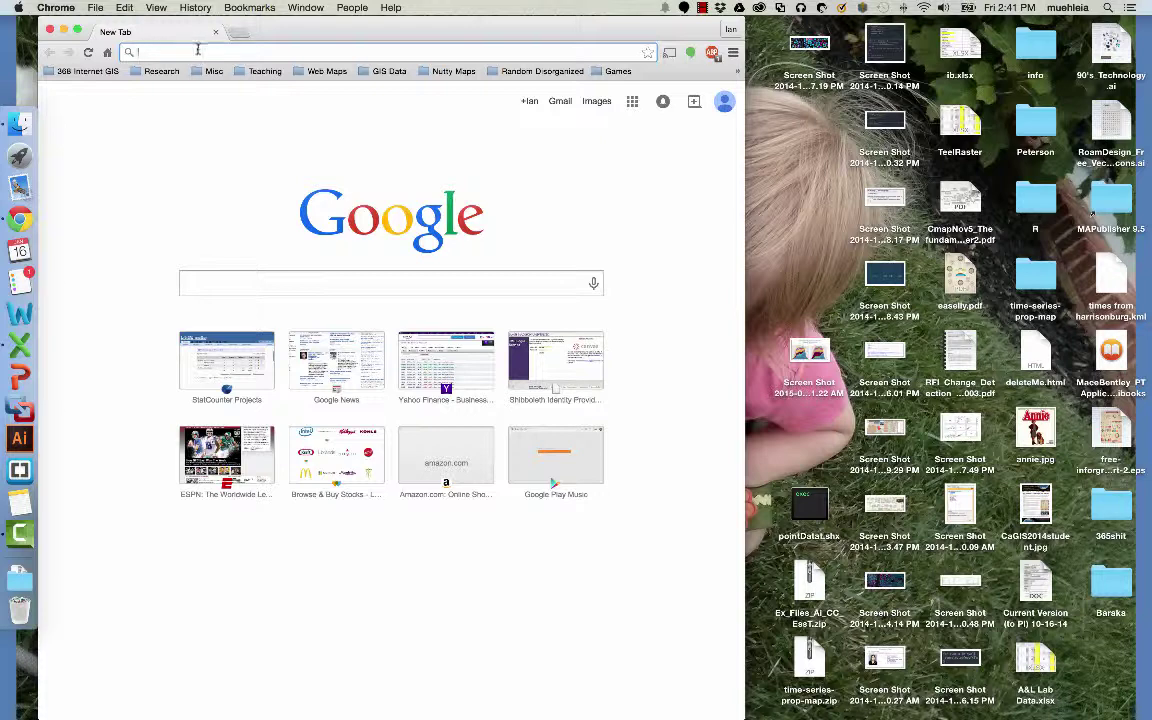
Search Google for 'hex picker'.
{"action": "type", "text": "hex"}
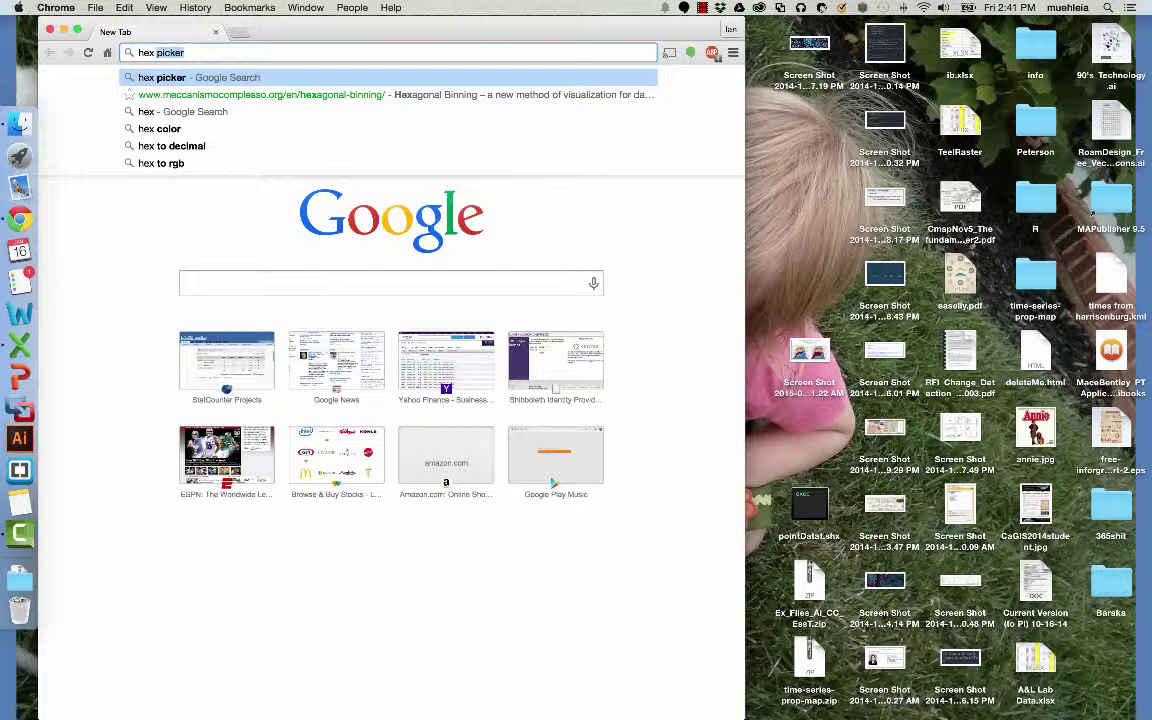
{"action": "type", "text": "picker"}
{"action": "key", "text": "Return"}
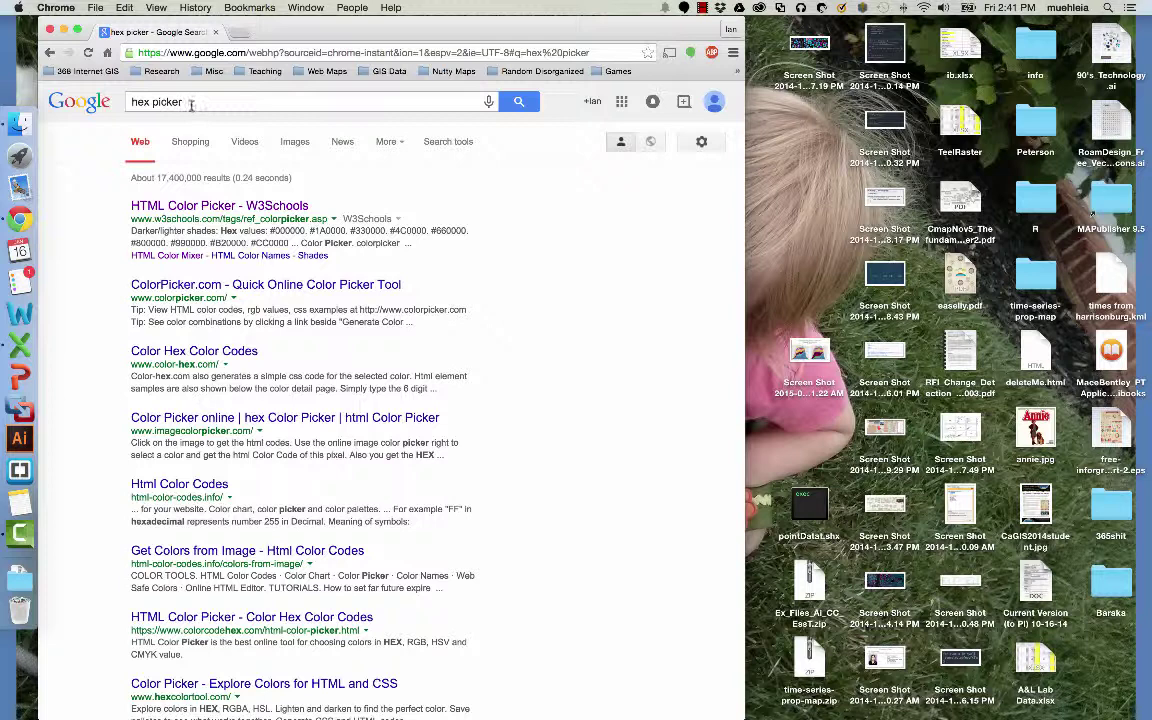
Open the W3Schools HTML Color Picker and try blue #0099FF and its shades.
{"action": "left_click", "coordinate": [187, 208]}
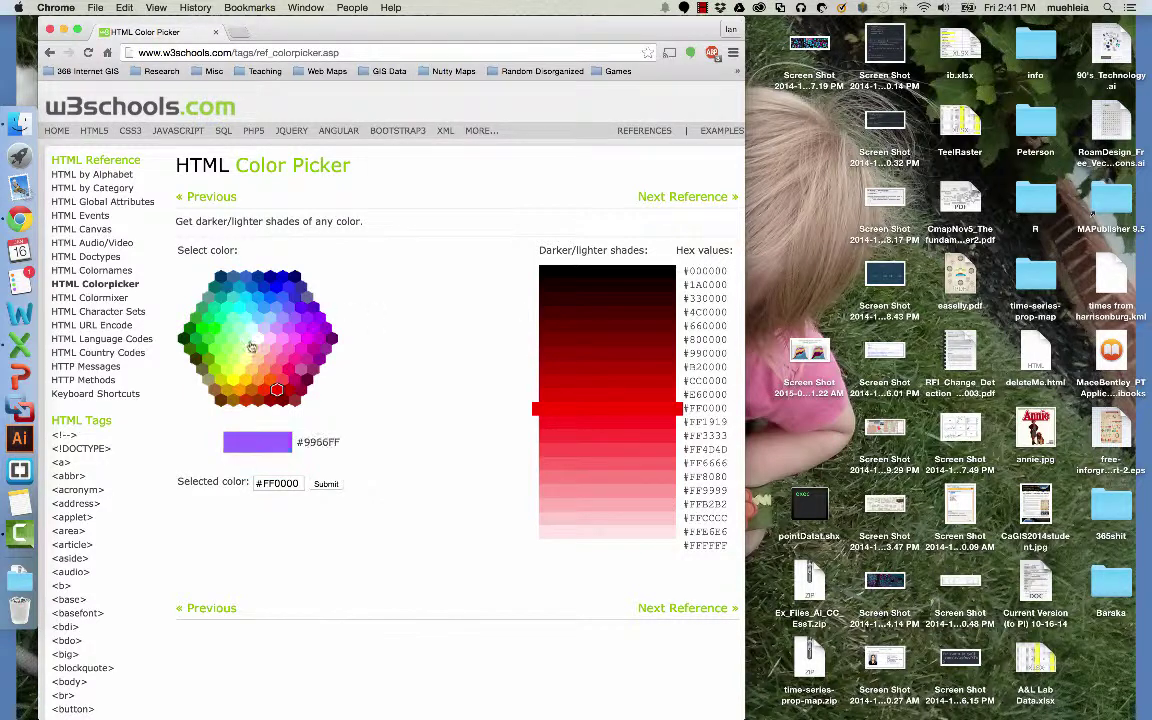
{"action": "left_click", "coordinate": [258, 298]}
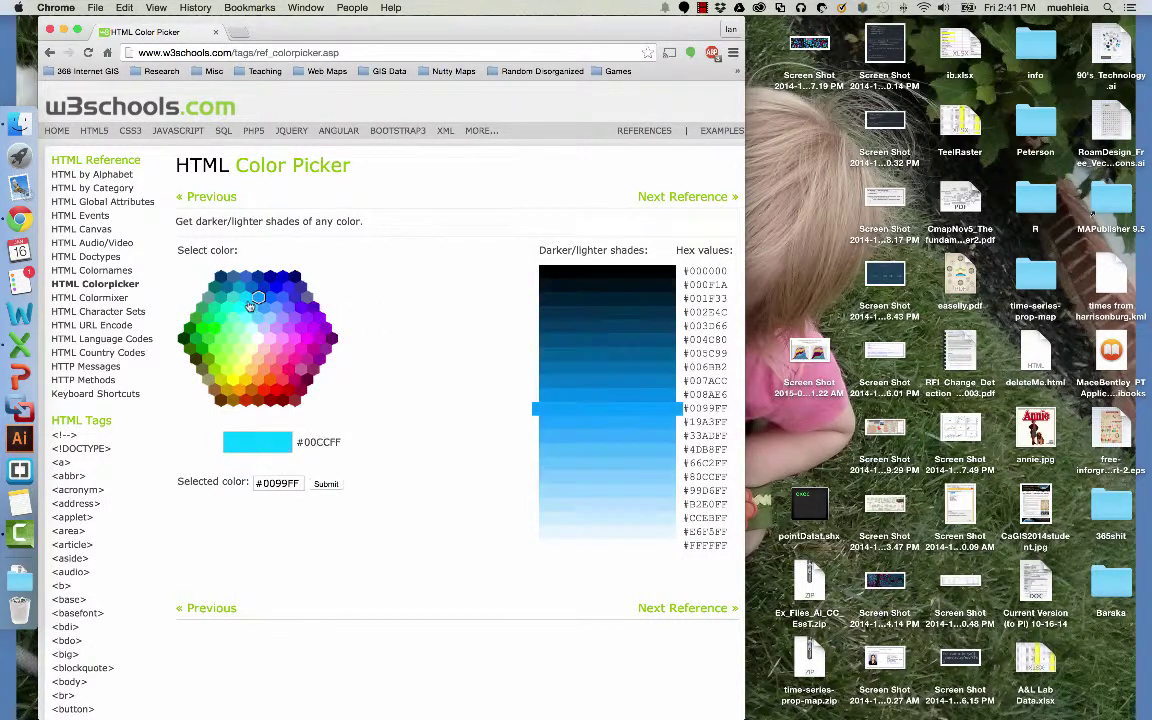
{"action": "left_click", "coordinate": [245, 298]}
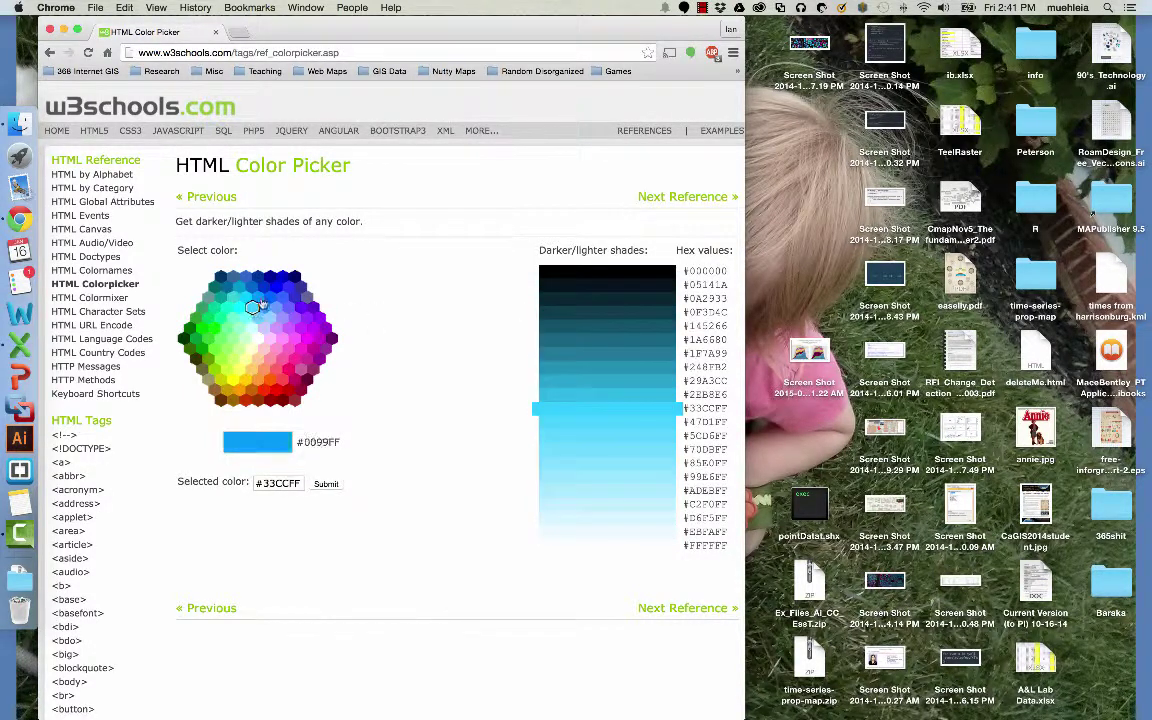
{"action": "left_click", "coordinate": [258, 298]}
{"action": "left_click", "coordinate": [626, 368]}
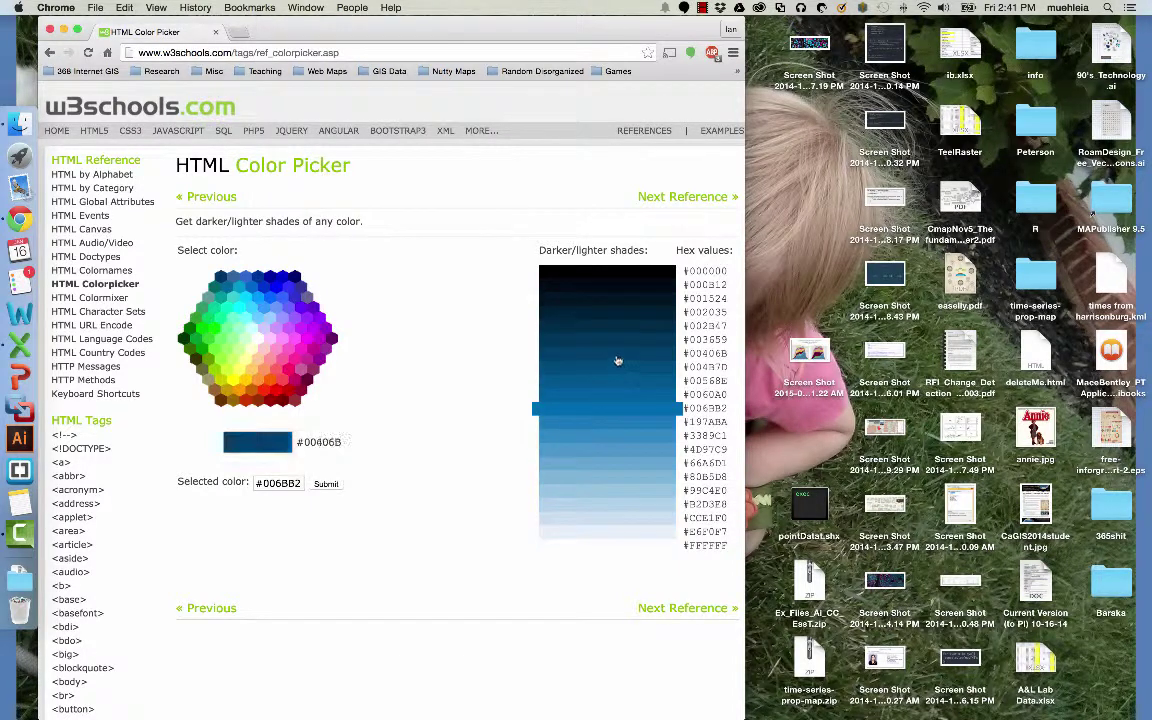
{"action": "left_click", "coordinate": [630, 437]}
{"action": "left_click", "coordinate": [634, 478]}
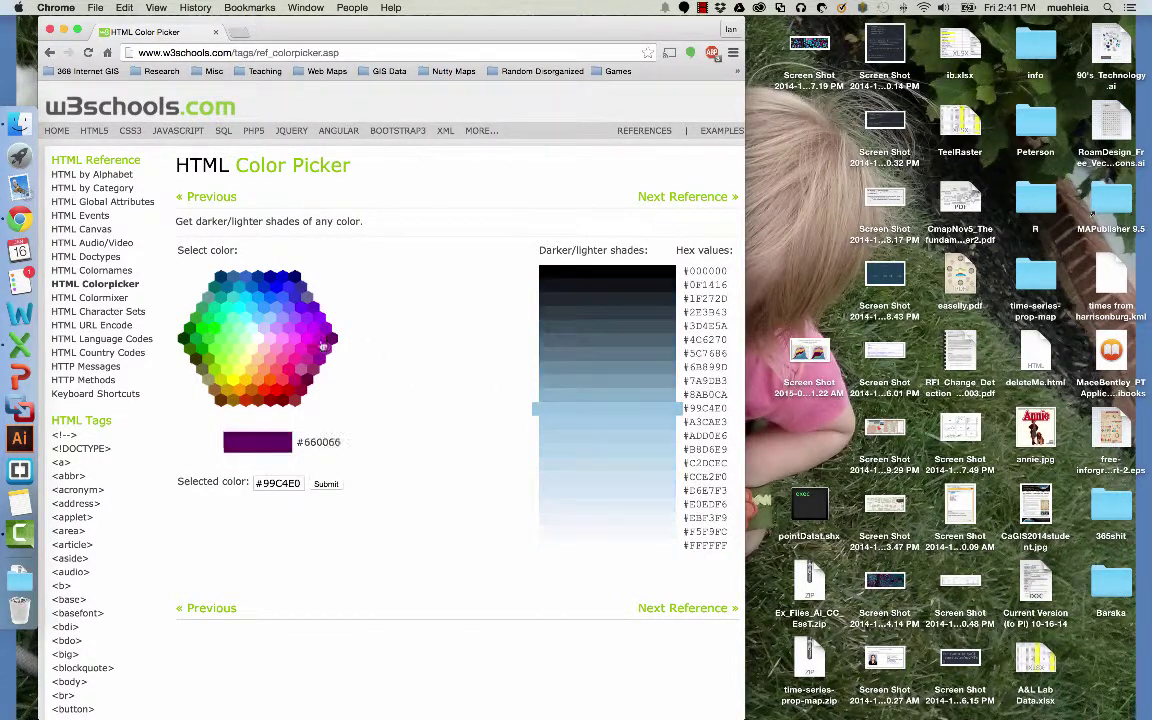
Try #3399FF shades, then pick light blue #33CCFF and select its code.
{"action": "left_click", "coordinate": [265, 307]}
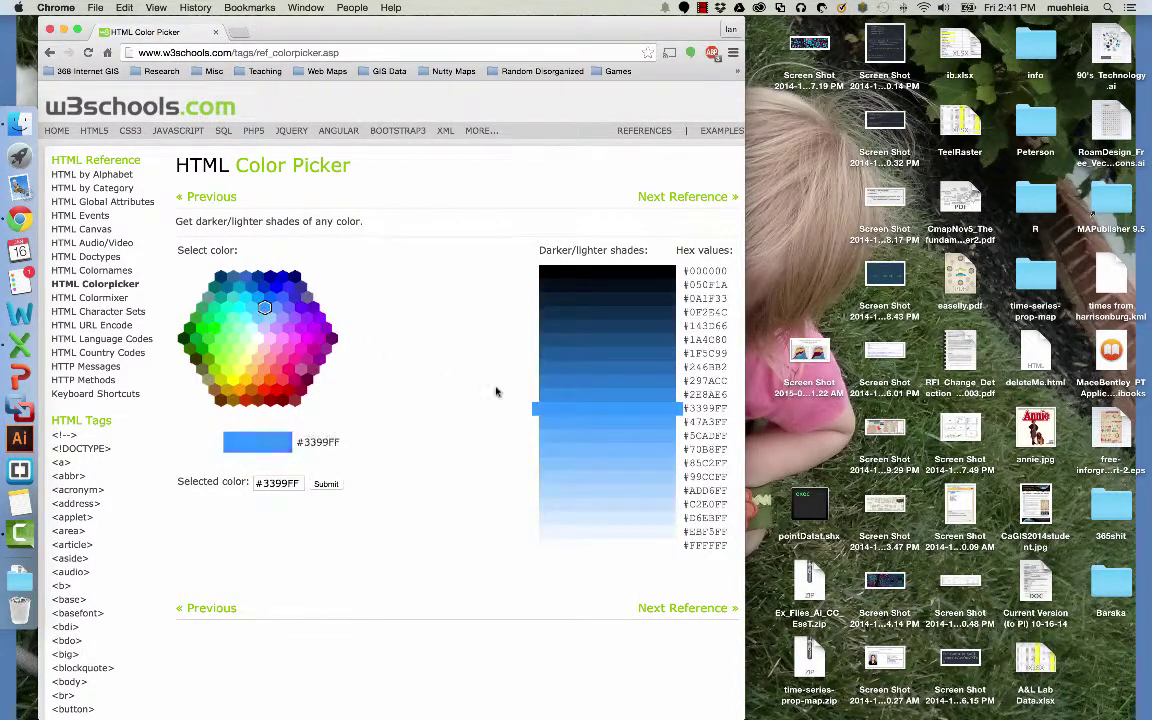
{"action": "left_click", "coordinate": [620, 450]}
{"action": "left_click", "coordinate": [604, 393]}
{"action": "left_click", "coordinate": [602, 479]}
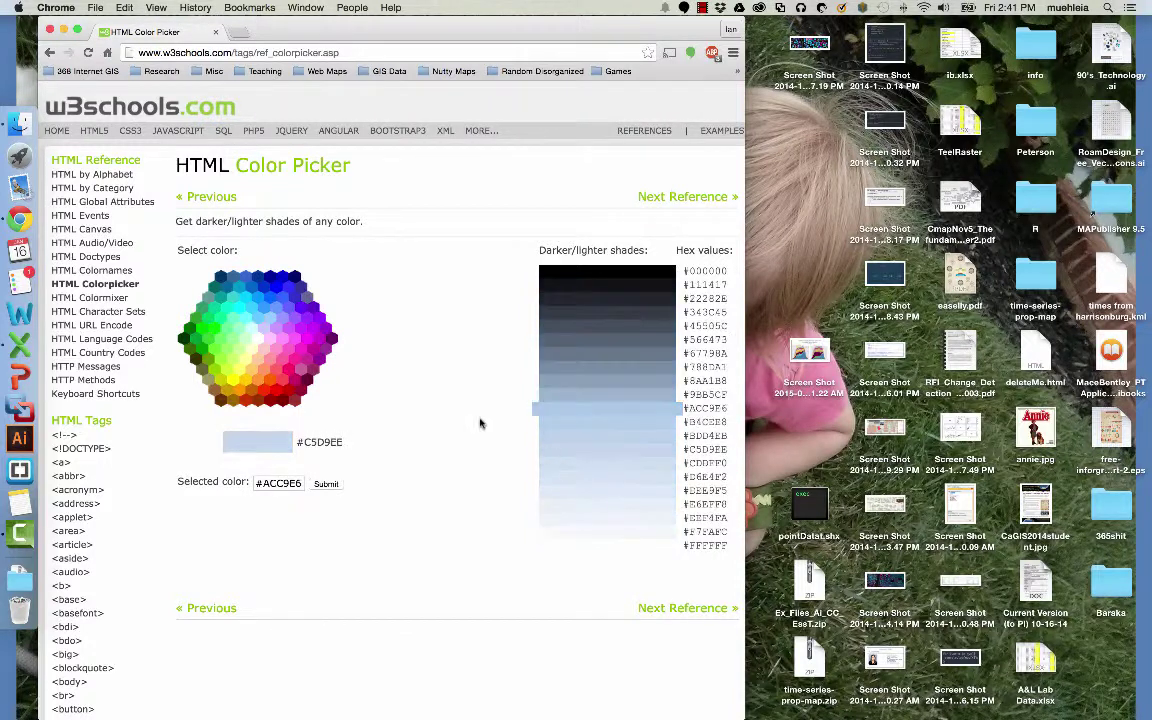
{"action": "scroll", "coordinate": [278, 343], "scroll_direction": "right", "scroll_amount": 1}
{"action": "left_click", "coordinate": [245, 307]}
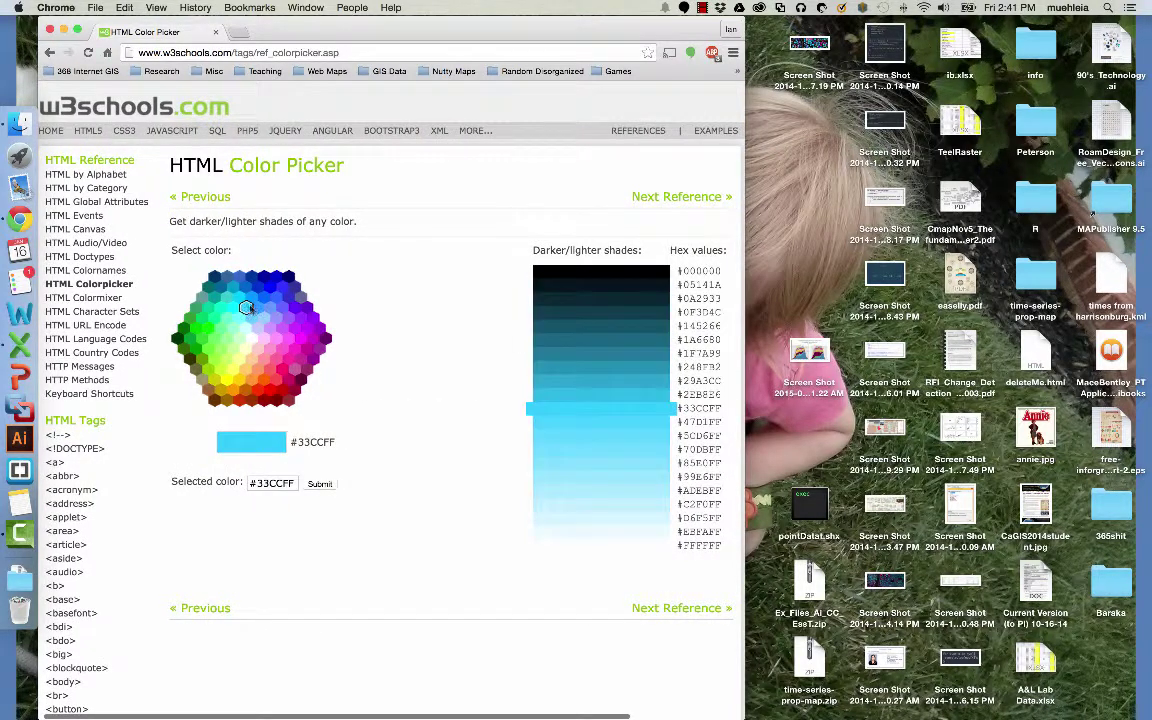
{"action": "left_click", "coordinate": [270, 485]}
{"action": "triple_click", "coordinate": [270, 485]}
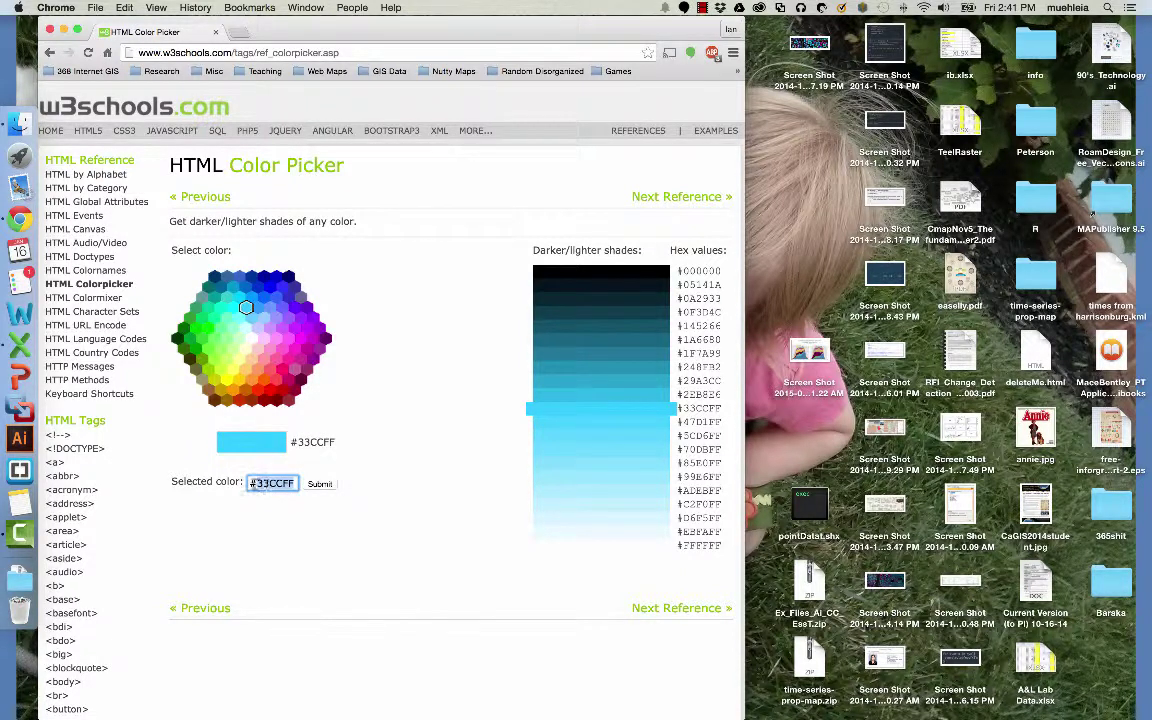
Copy the #33CCFF colour code from the Selected color field.
{"action": "right_click", "coordinate": [272, 486]}
{"action": "left_click", "coordinate": [299, 496]}
{"action": "right_click", "coordinate": [290, 486]}
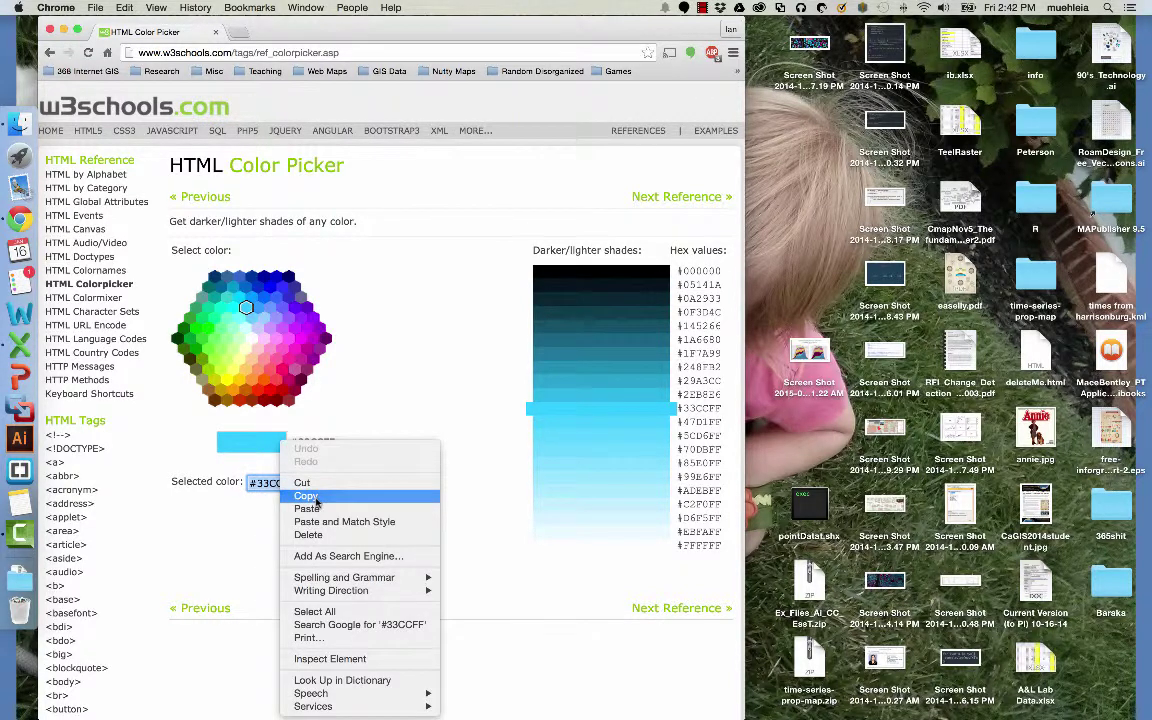
{"action": "left_click", "coordinate": [301, 496]}
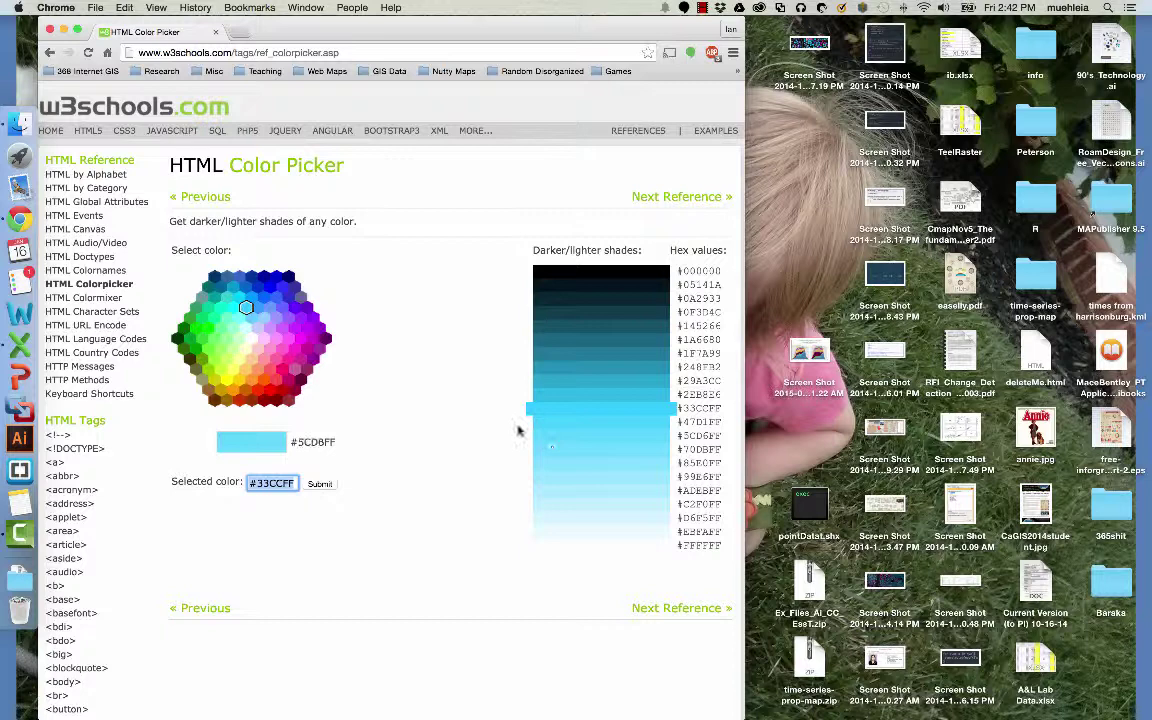
Try green, blue and magenta hues, ending on purple #9933FF.
{"action": "left_click", "coordinate": [225, 330]}
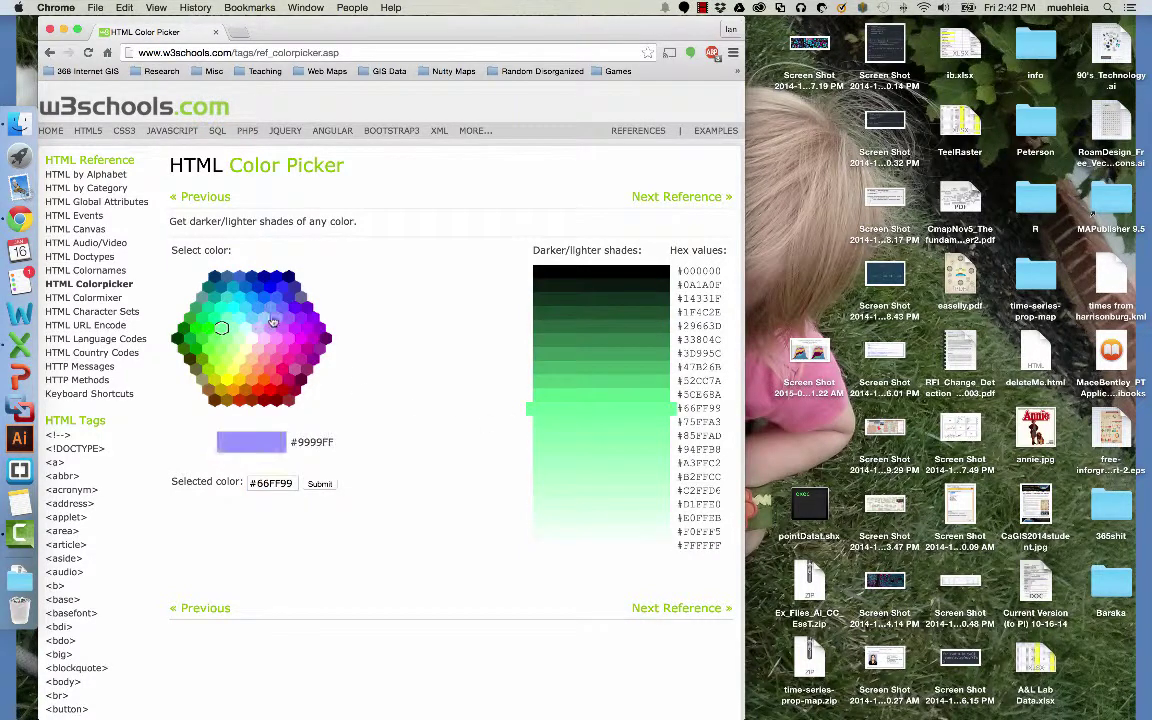
{"action": "left_click", "coordinate": [246, 291]}
{"action": "left_click", "coordinate": [246, 273]}
{"action": "left_click", "coordinate": [288, 318]}
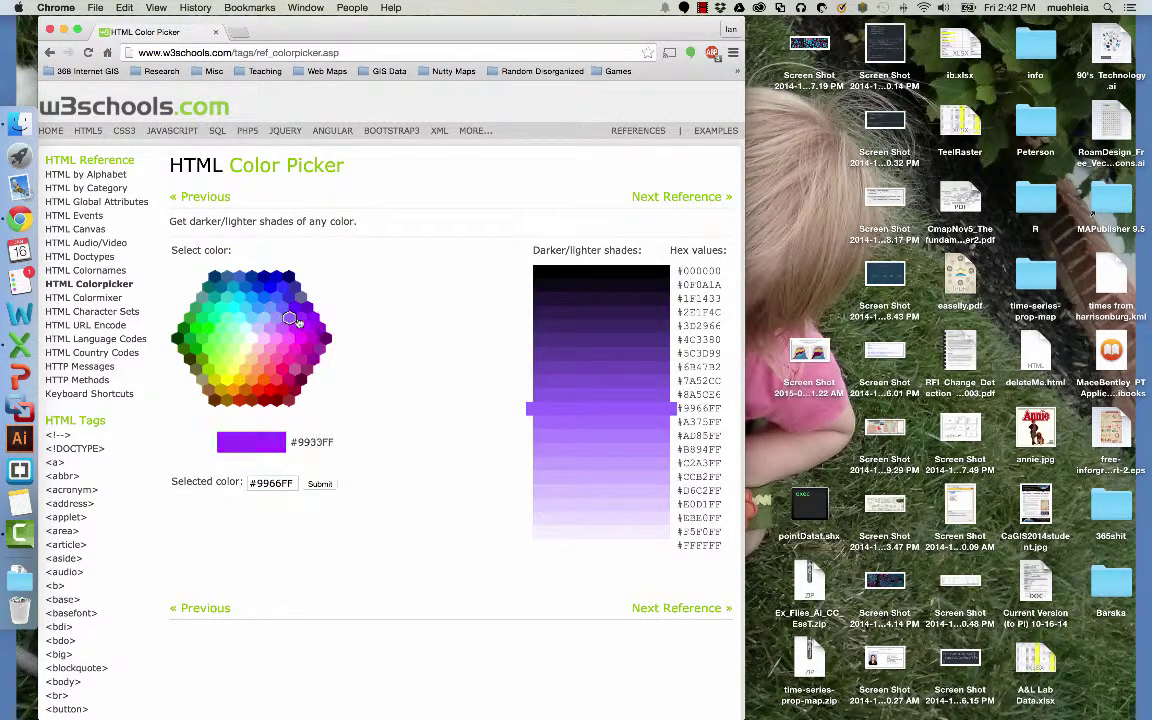
{"action": "left_click", "coordinate": [299, 331]}
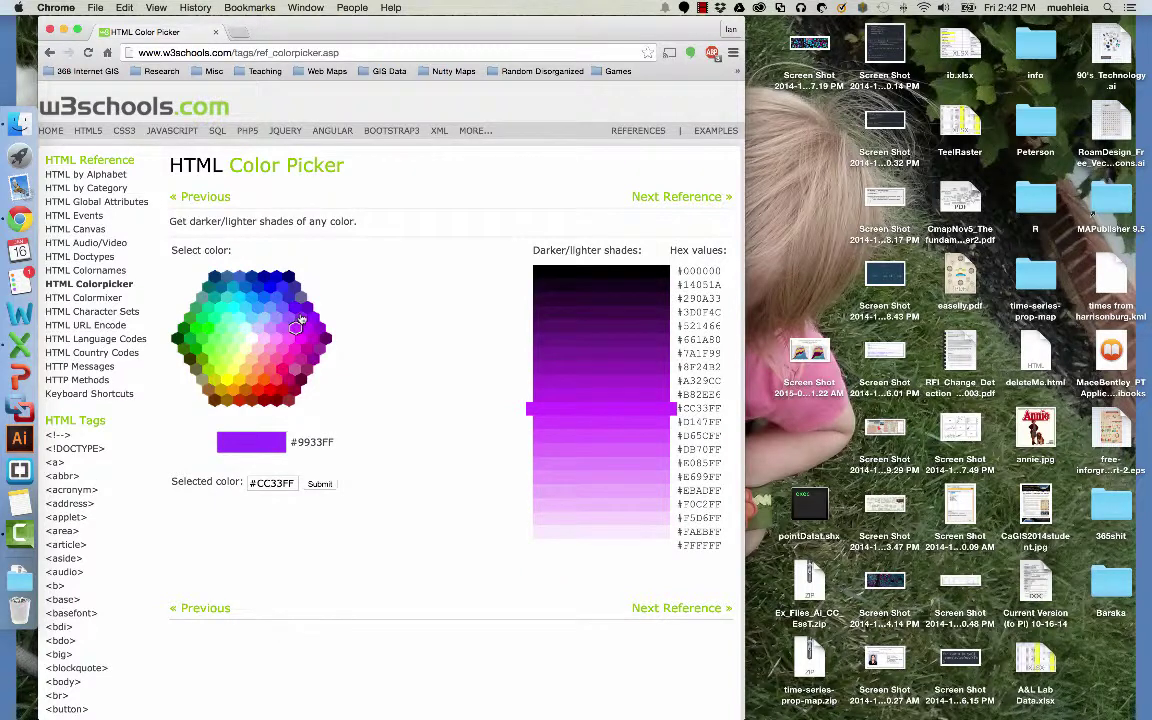
{"action": "left_click", "coordinate": [301, 318]}
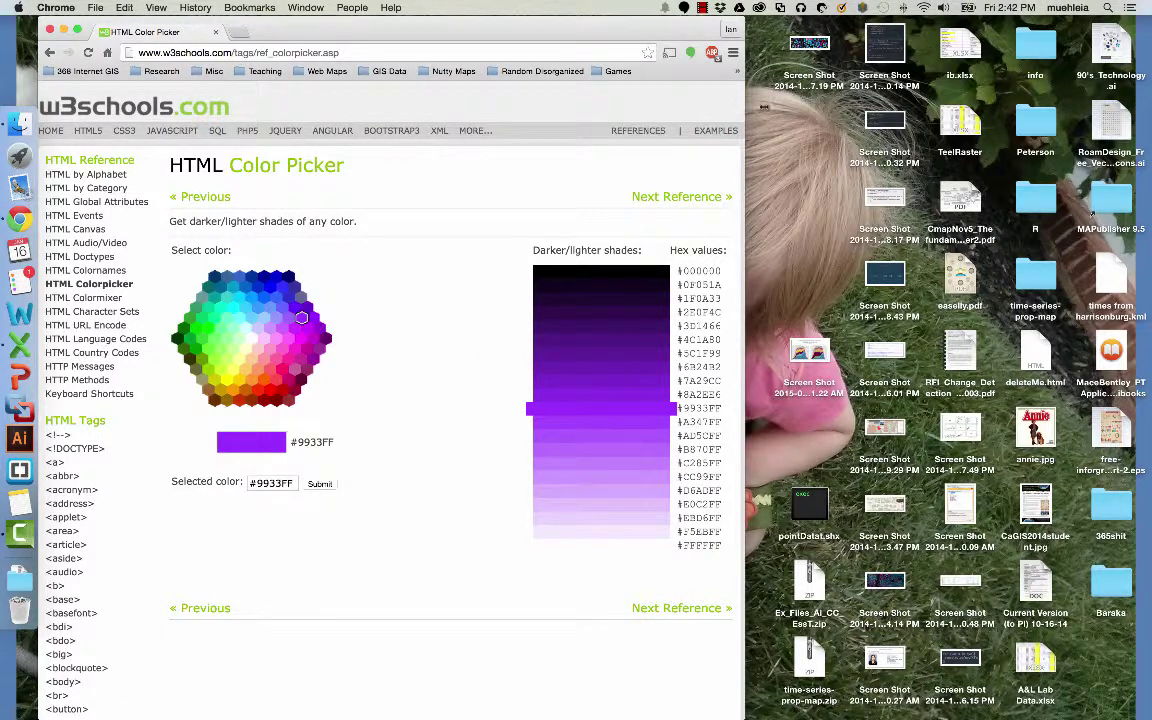
Widen the browser window and open the W3Schools CSS Tutorial page.
{"action": "left_click_drag", "start_coordinate": [743, 105], "coordinate": [860, 105]}
{"action": "left_click", "coordinate": [124, 131]}
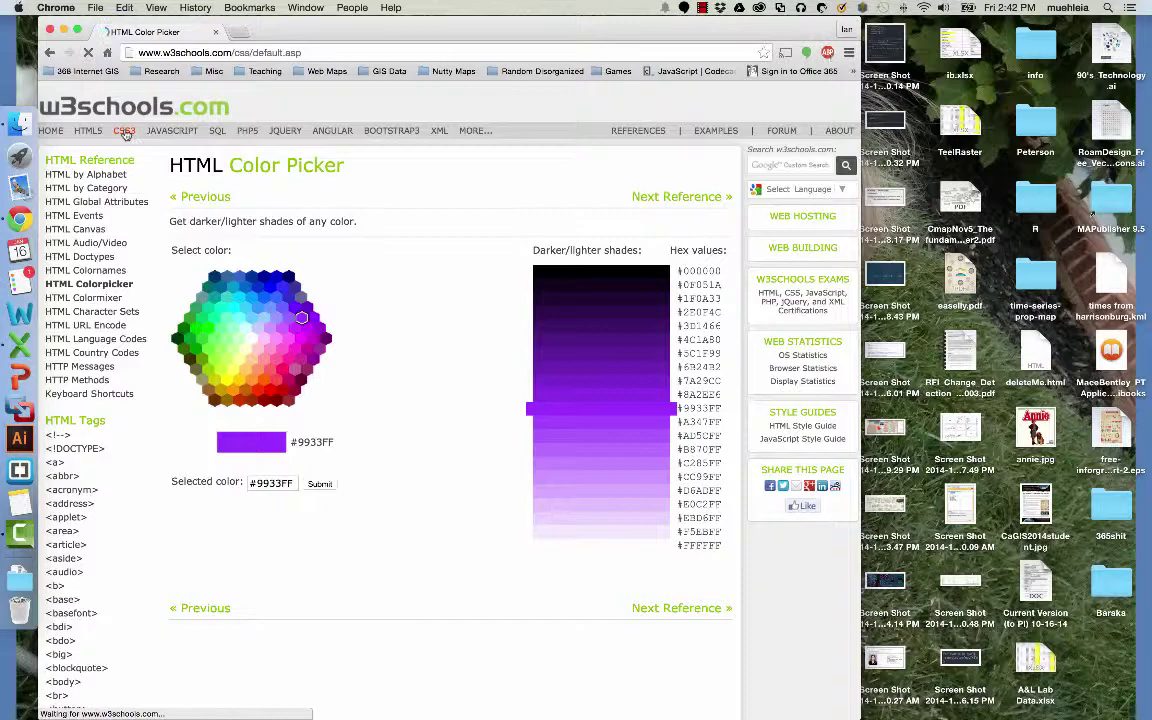
{"action": "scroll", "coordinate": [70, 383], "scroll_direction": "down", "scroll_amount": 8}
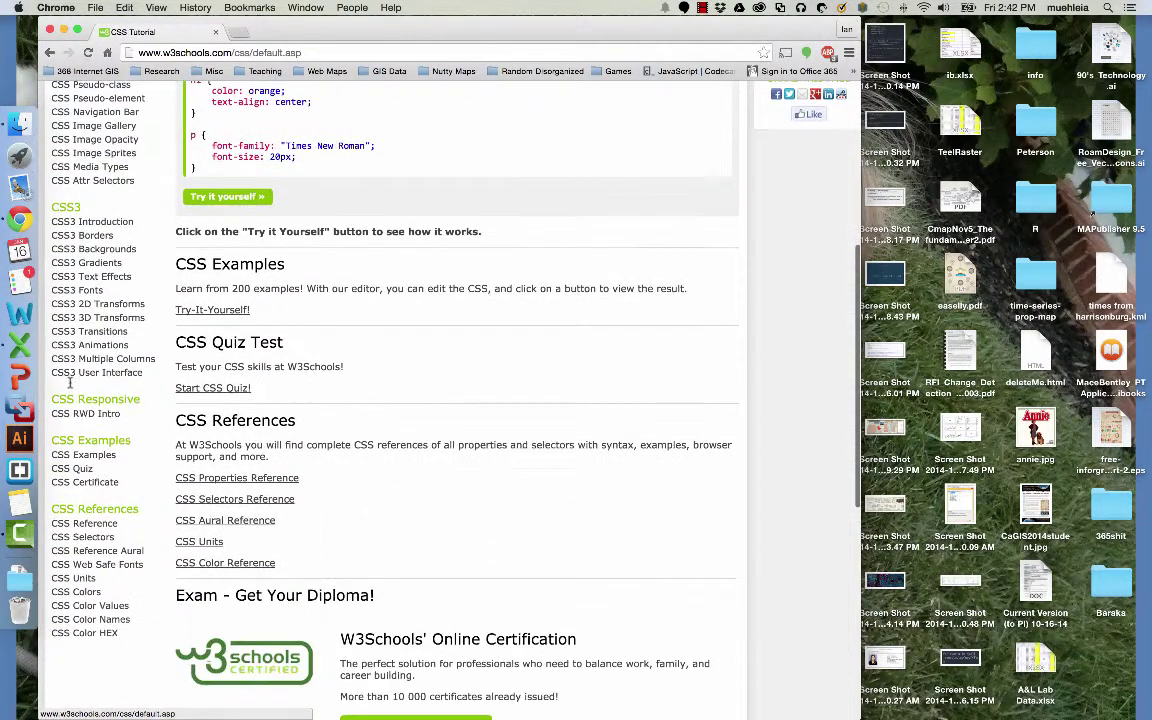
{"action": "scroll", "coordinate": [70, 383], "scroll_direction": "up", "scroll_amount": 8}
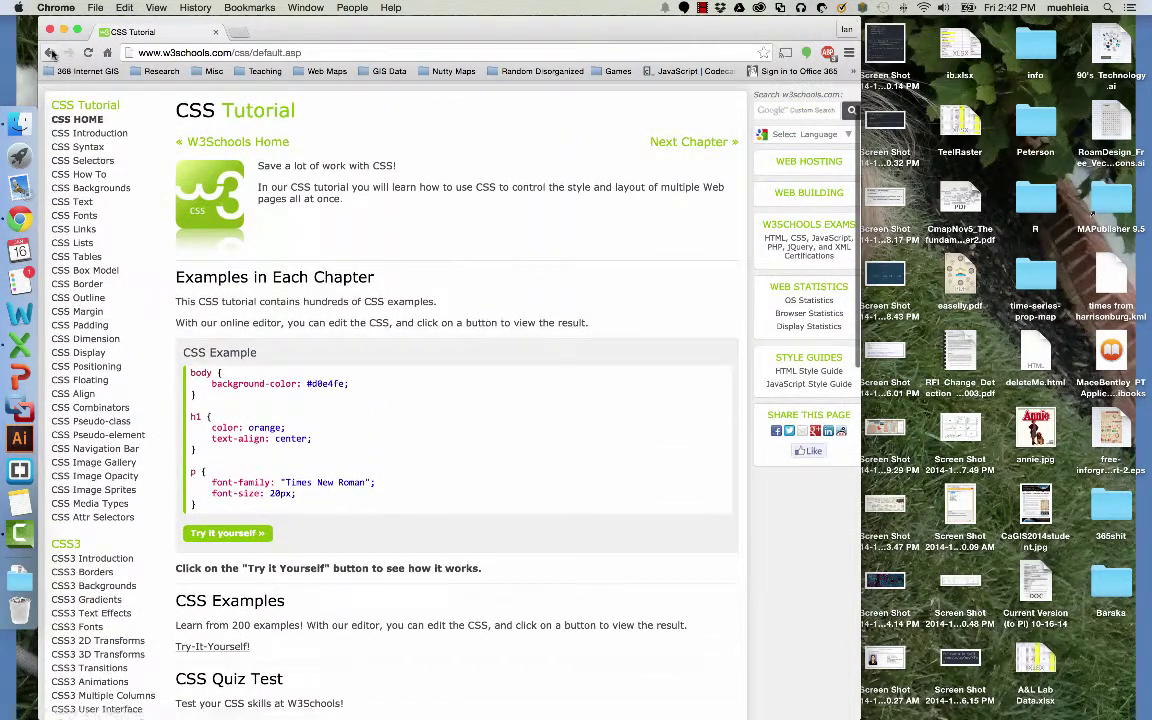
Return to the color picker and load color.adobe.com in a new tab.
{"action": "left_click", "coordinate": [52, 53]}
{"action": "left_click", "coordinate": [241, 32]}
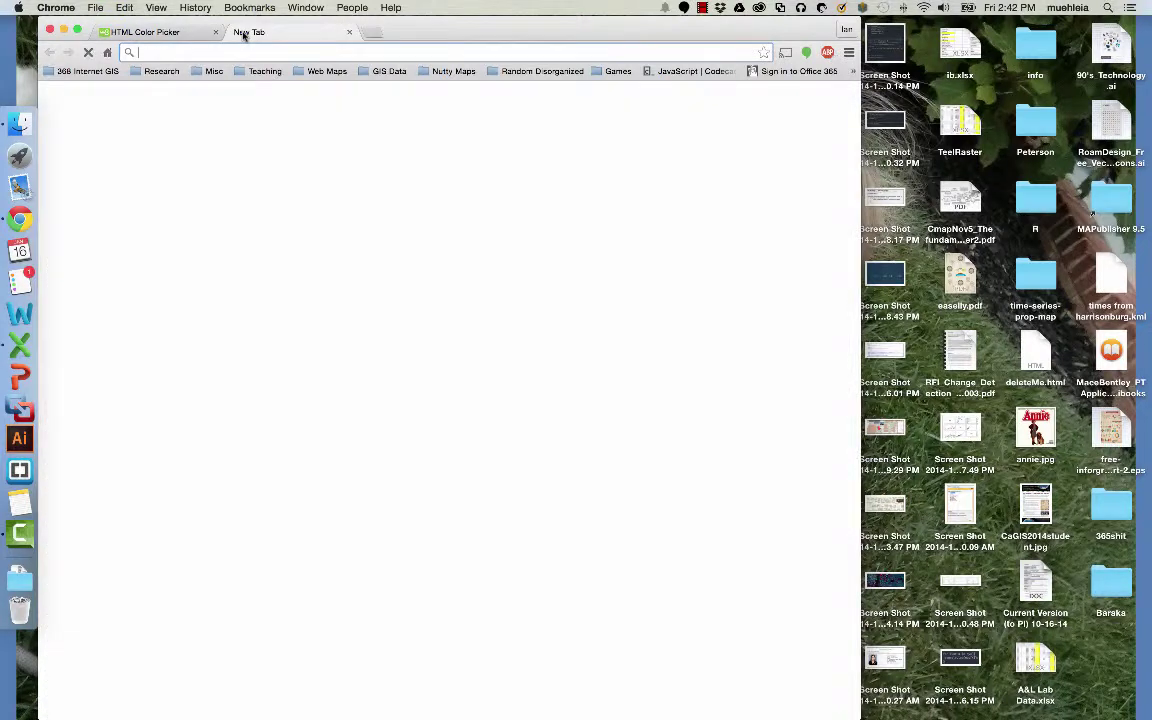
{"action": "type", "text": "color."}
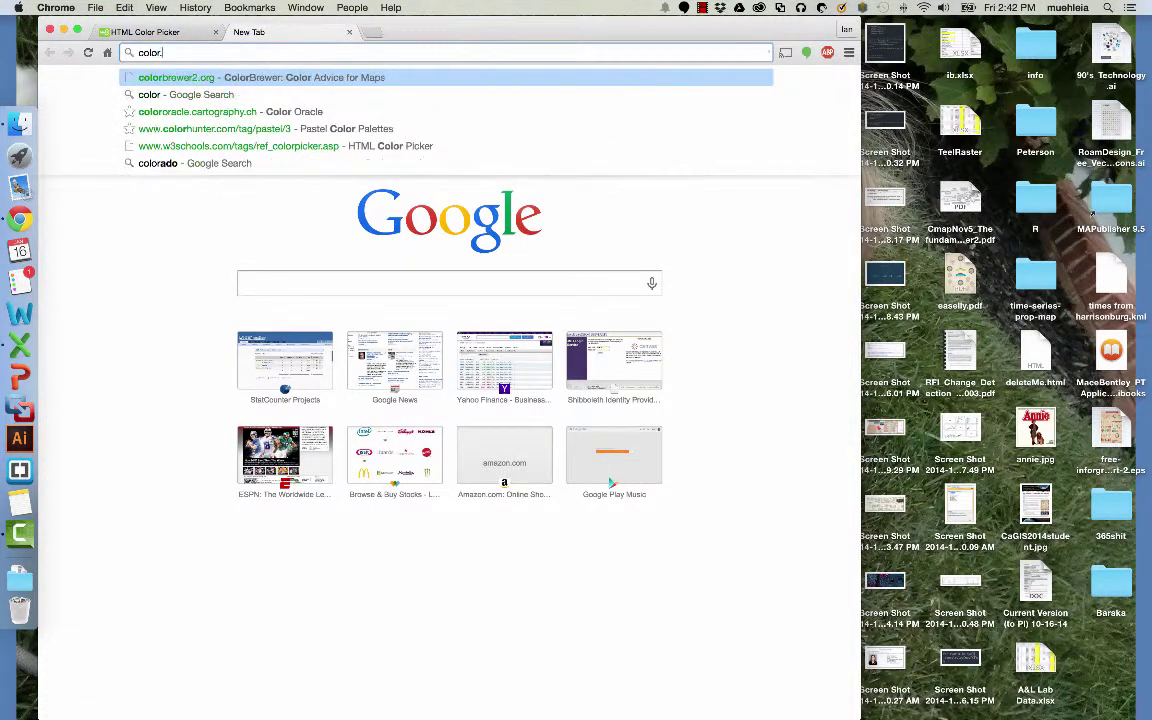
{"action": "type", "text": "adobe.com"}
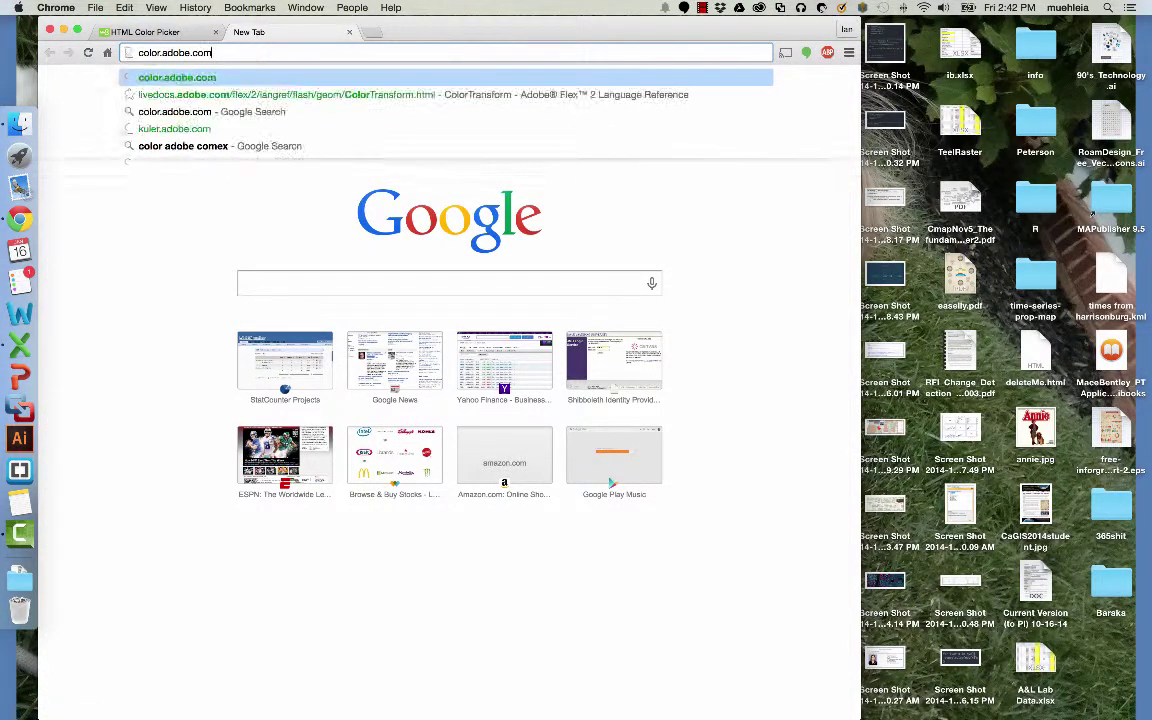
{"action": "key", "text": "Return"}
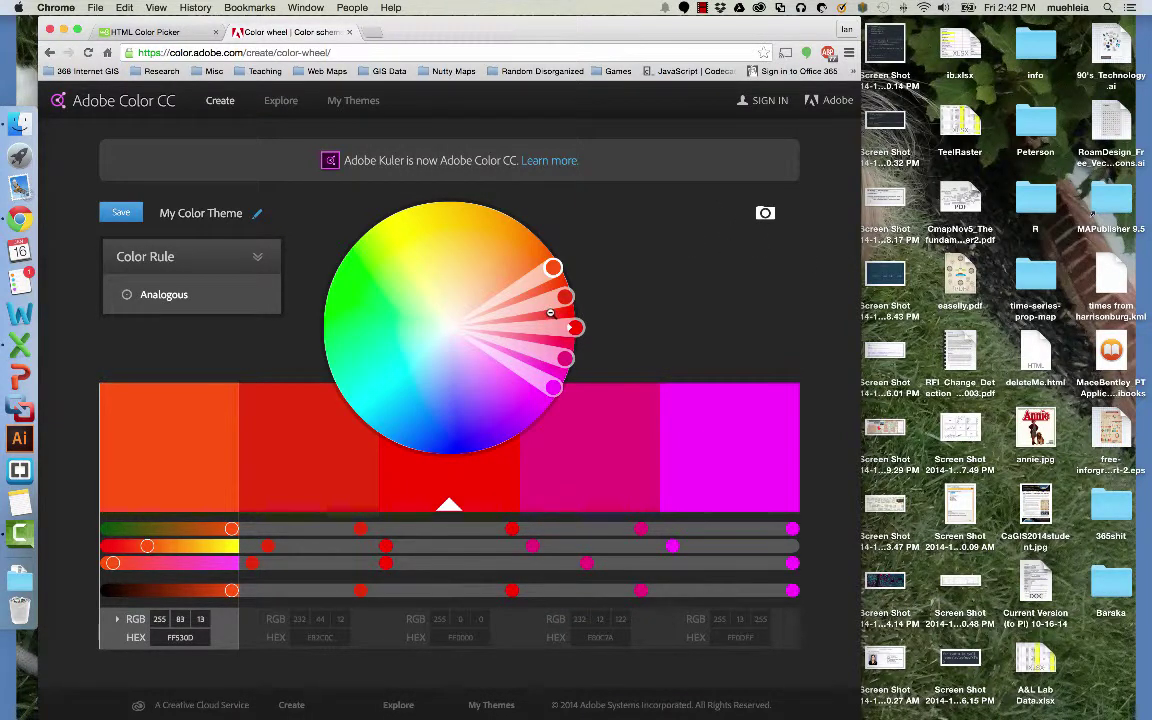
Drag wheel colours and try Monochromatic, Triad, Complementary, Compound, Shades and Custom rules.
{"action": "left_click_drag", "start_coordinate": [553, 268], "coordinate": [461, 252]}
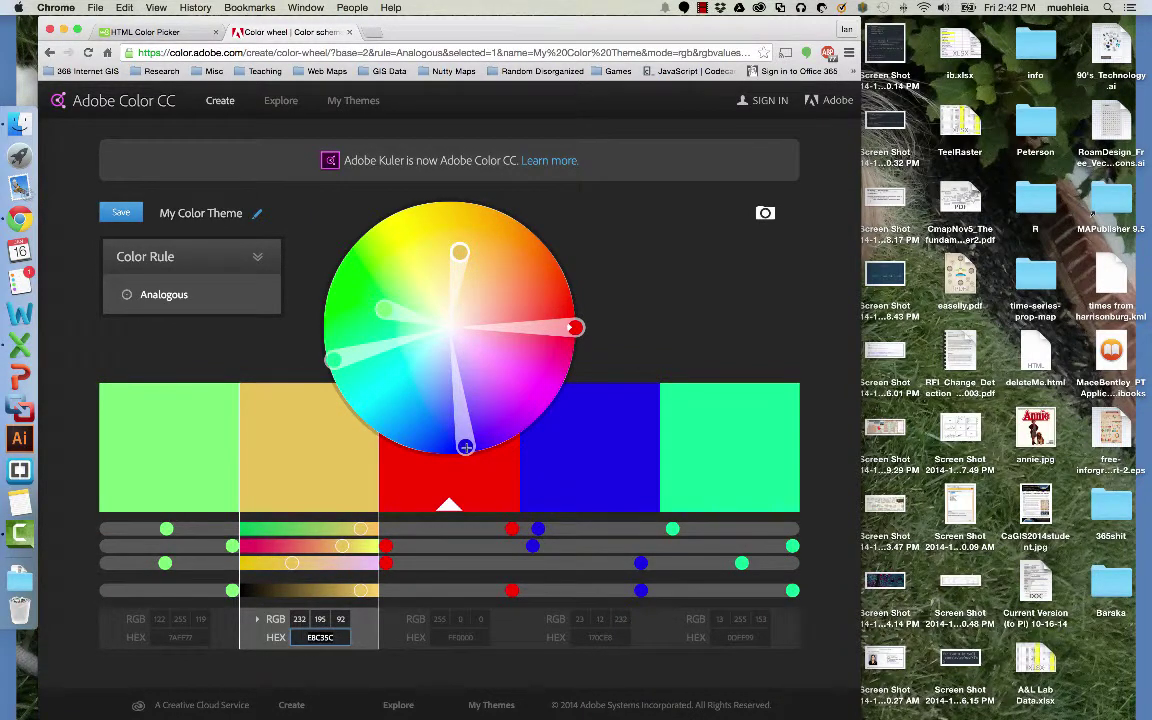
{"action": "left_click_drag", "start_coordinate": [465, 446], "coordinate": [451, 401]}
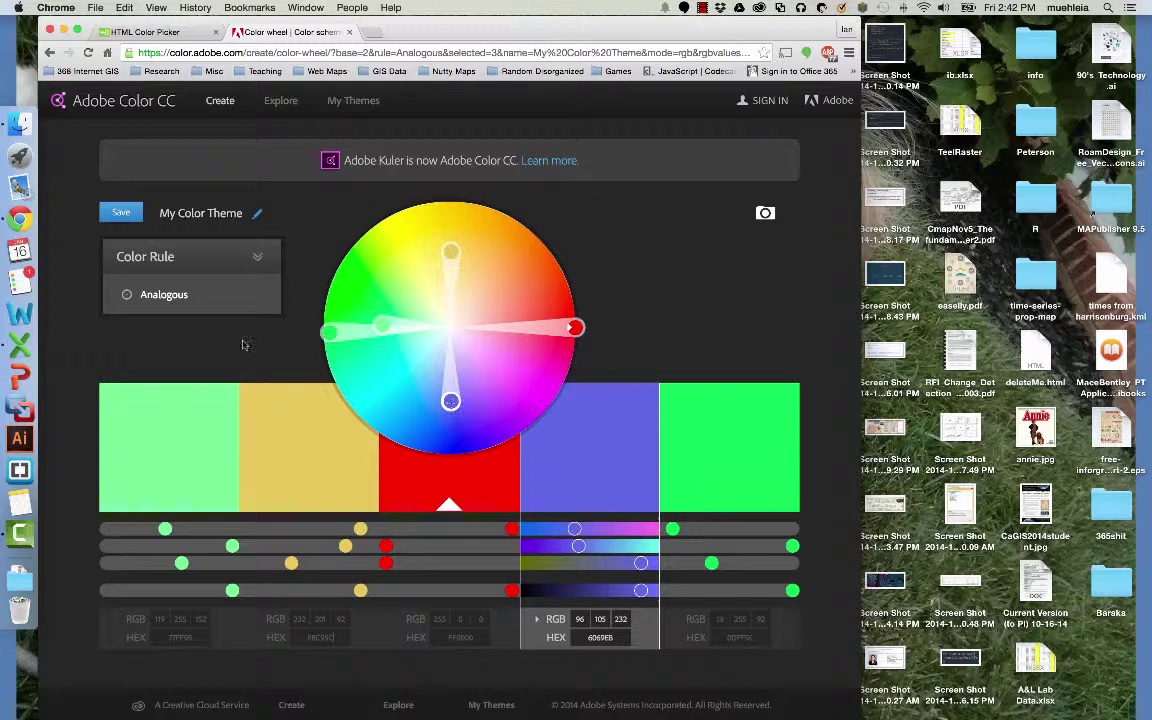
{"action": "left_click", "coordinate": [160, 296]}
{"action": "left_click", "coordinate": [168, 310]}
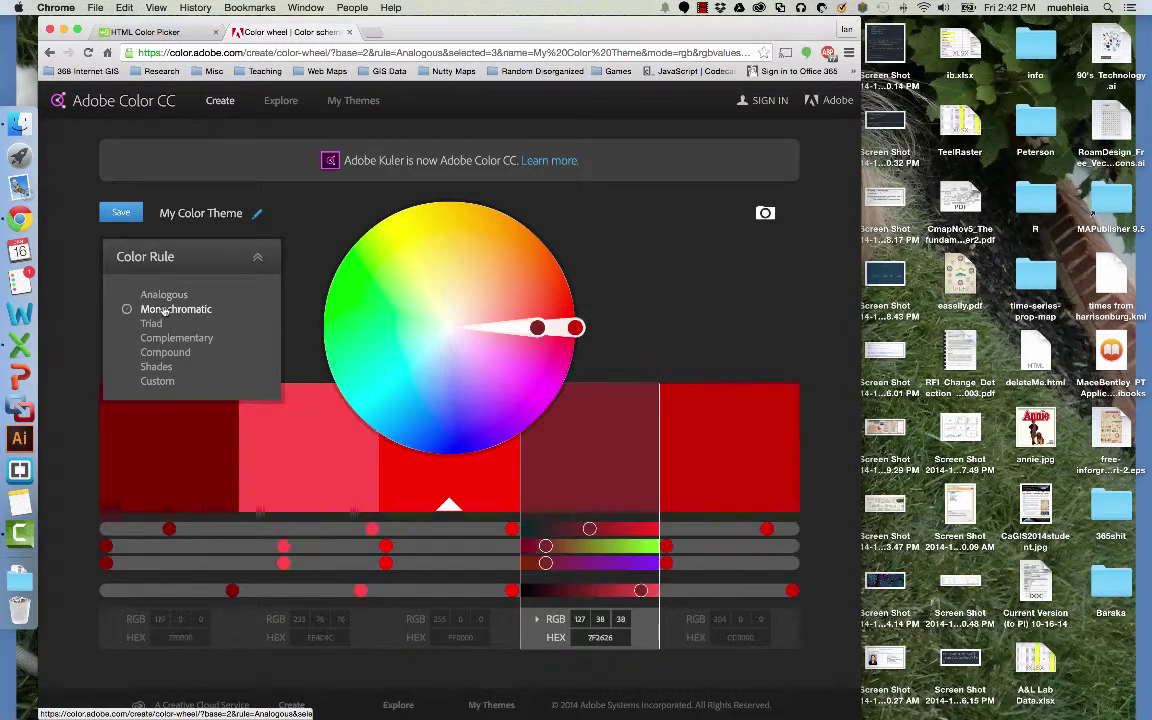
{"action": "left_click", "coordinate": [151, 323]}
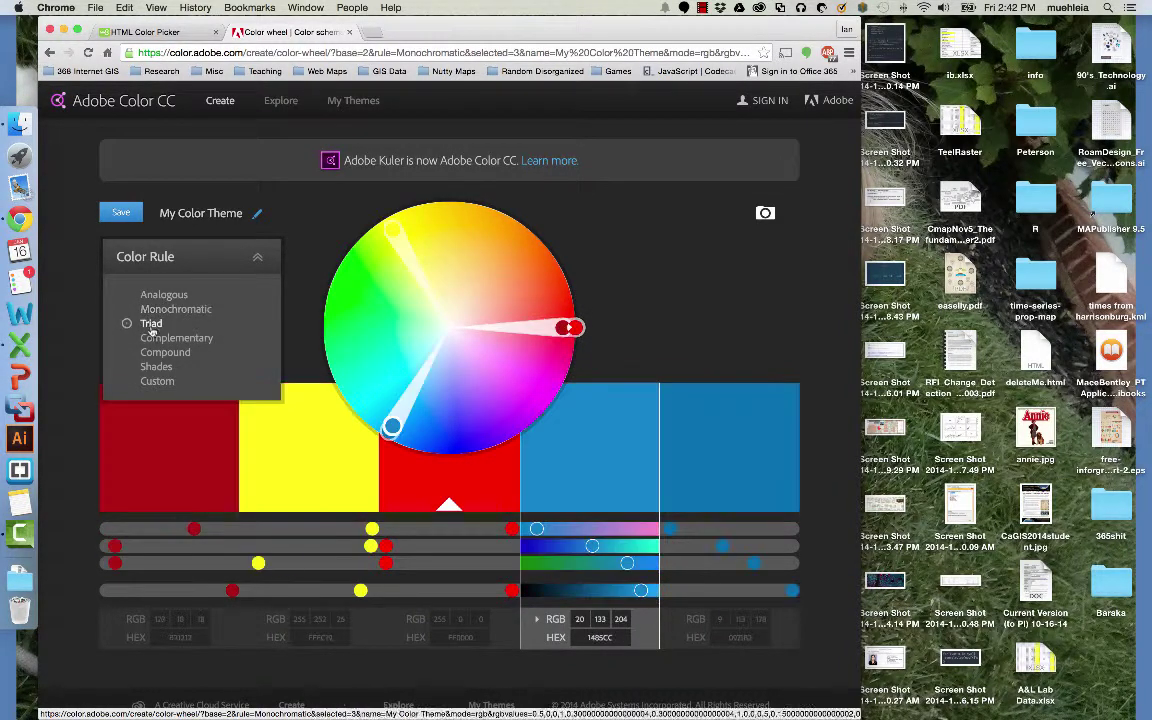
{"action": "left_click", "coordinate": [162, 339]}
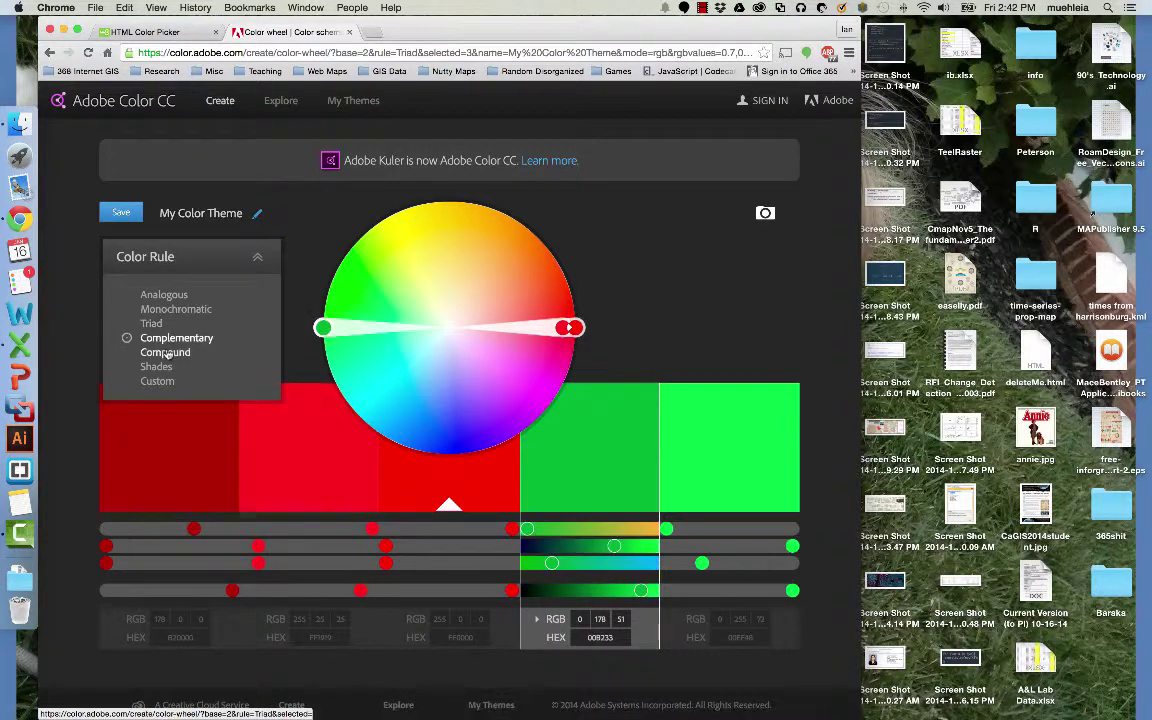
{"action": "left_click", "coordinate": [163, 353]}
{"action": "left_click", "coordinate": [156, 367]}
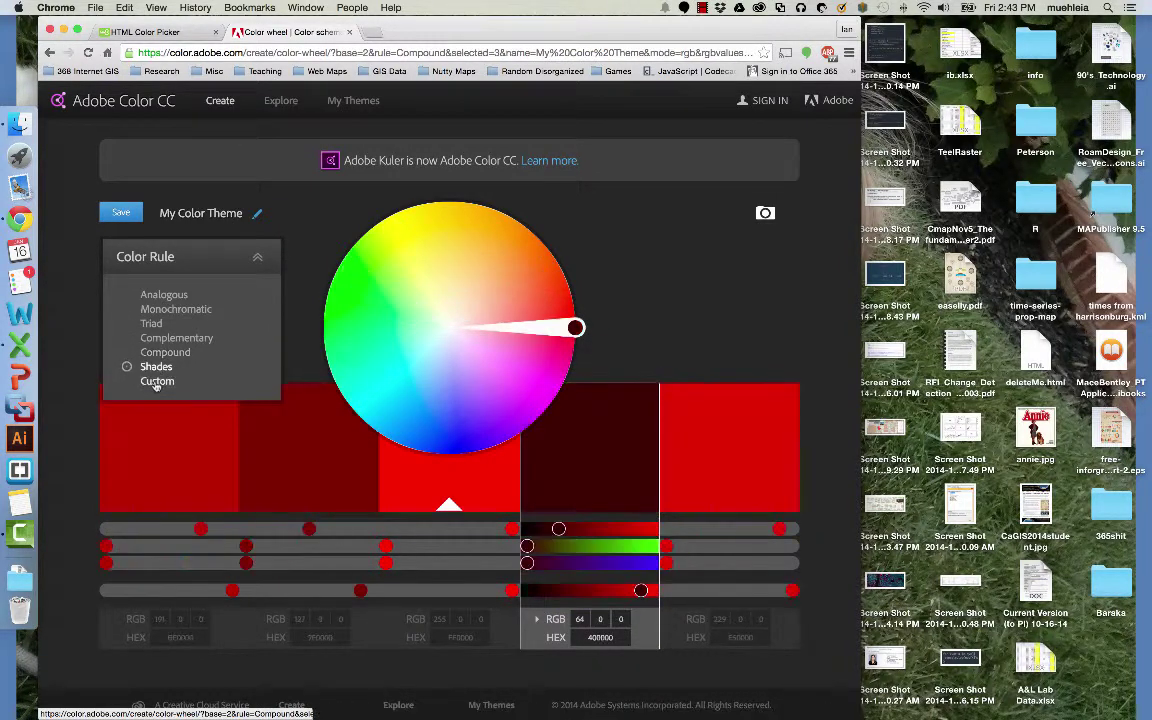
{"action": "left_click", "coordinate": [157, 381]}
Settle on the Monochromatic rule and lighten the second colour to pale pink.
{"action": "left_click", "coordinate": [166, 338]}
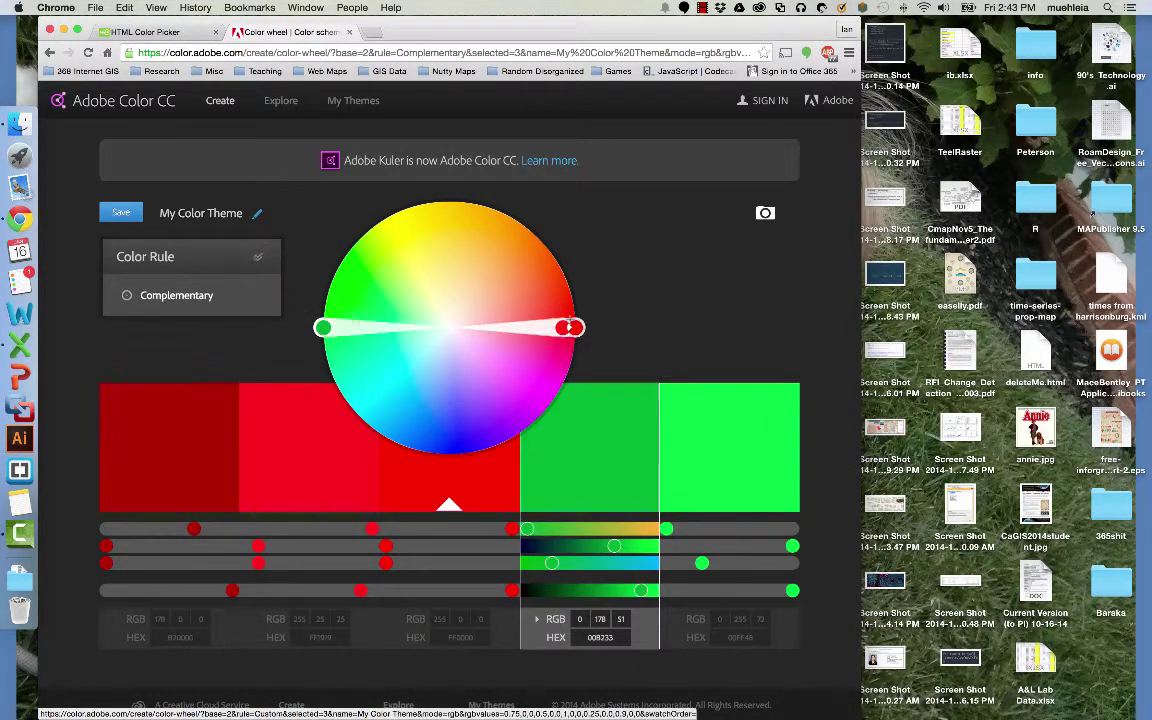
{"action": "left_click", "coordinate": [560, 327]}
{"action": "left_click_drag", "start_coordinate": [560, 327], "coordinate": [507, 303]}
{"action": "left_click", "coordinate": [160, 257]}
{"action": "left_click", "coordinate": [164, 295]}
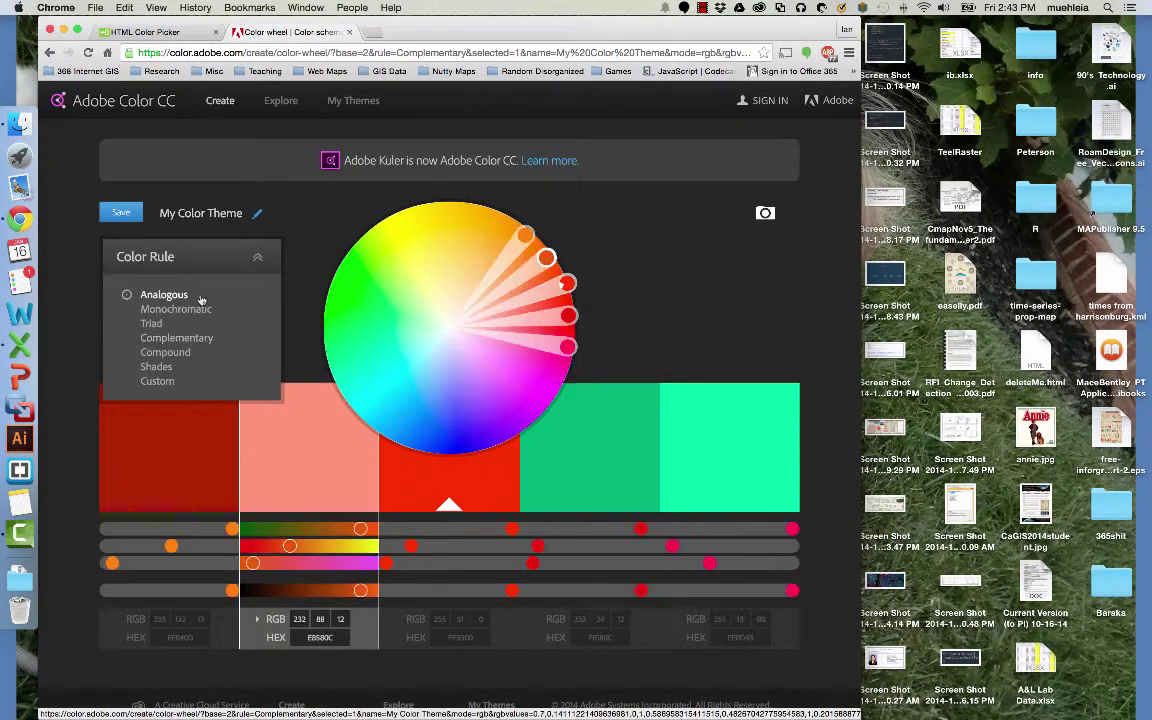
{"action": "left_click", "coordinate": [176, 309]}
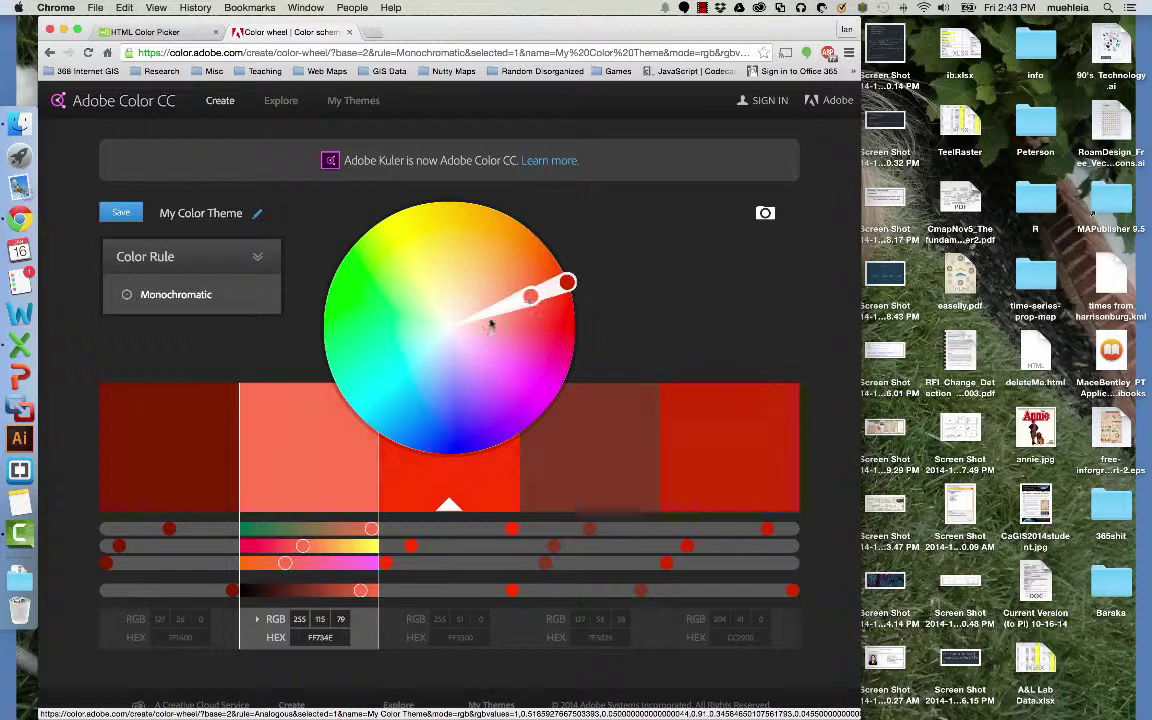
{"action": "left_click_drag", "start_coordinate": [531, 296], "coordinate": [486, 323]}
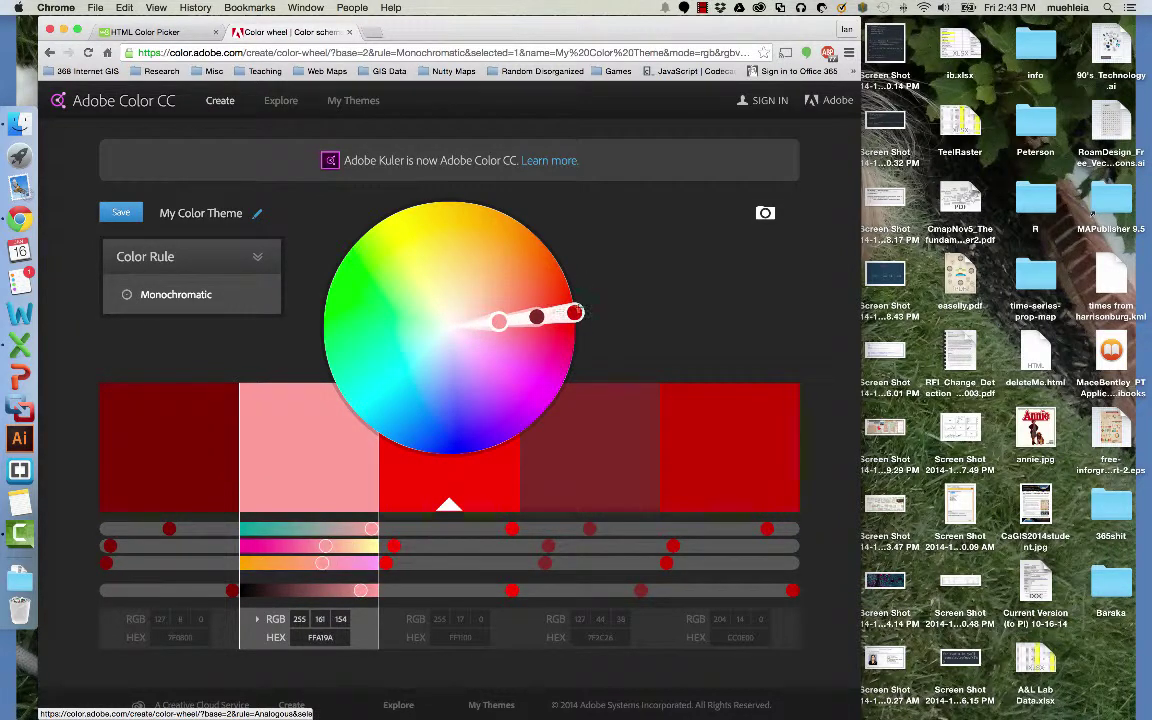
{"action": "left_click_drag", "start_coordinate": [573, 310], "coordinate": [500, 258]}
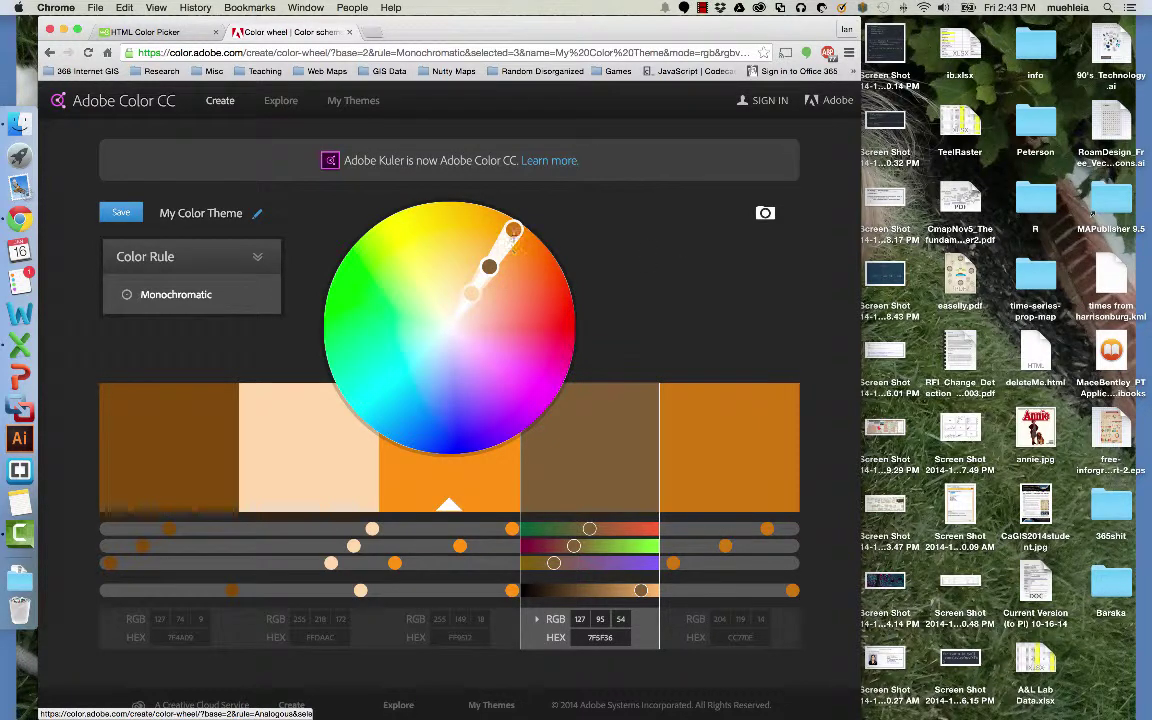
Rotate the base hue toward red-orange, giving burnt-orange, peach and brown swatches.
{"action": "left_click_drag", "start_coordinate": [513, 230], "coordinate": [545, 267]}
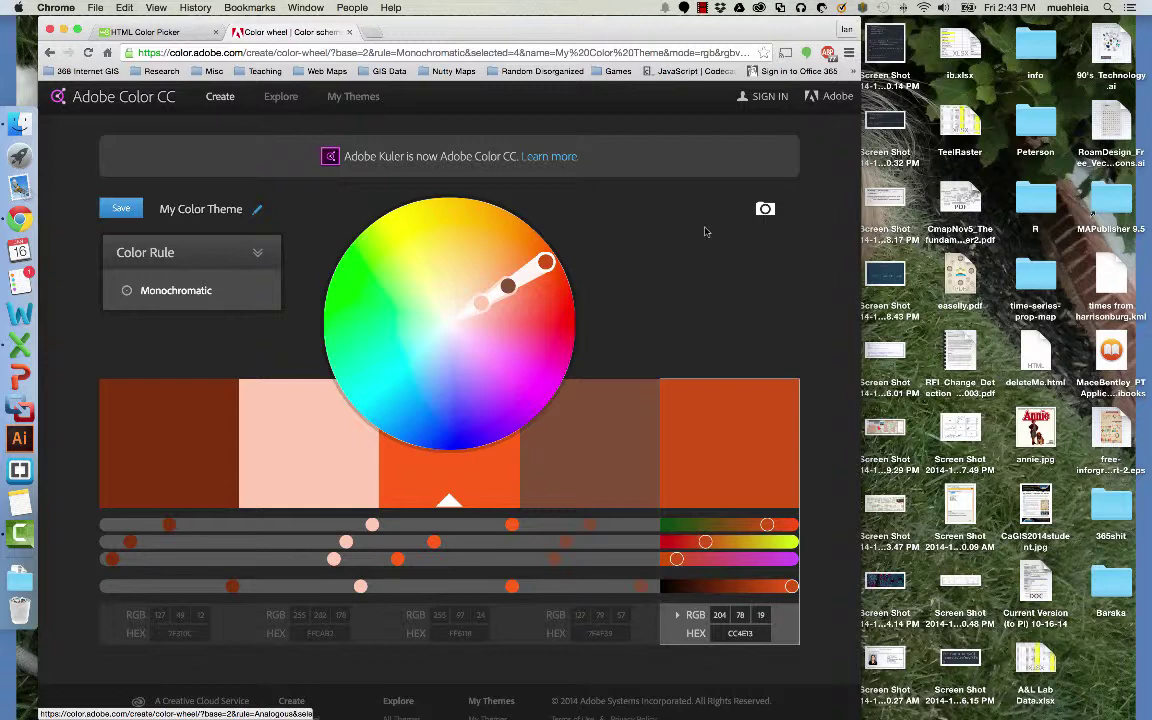
Create a theme from the photo Desktop/websiteDemo/img/sunsetBluestonehills.
{"action": "left_click", "coordinate": [765, 210]}
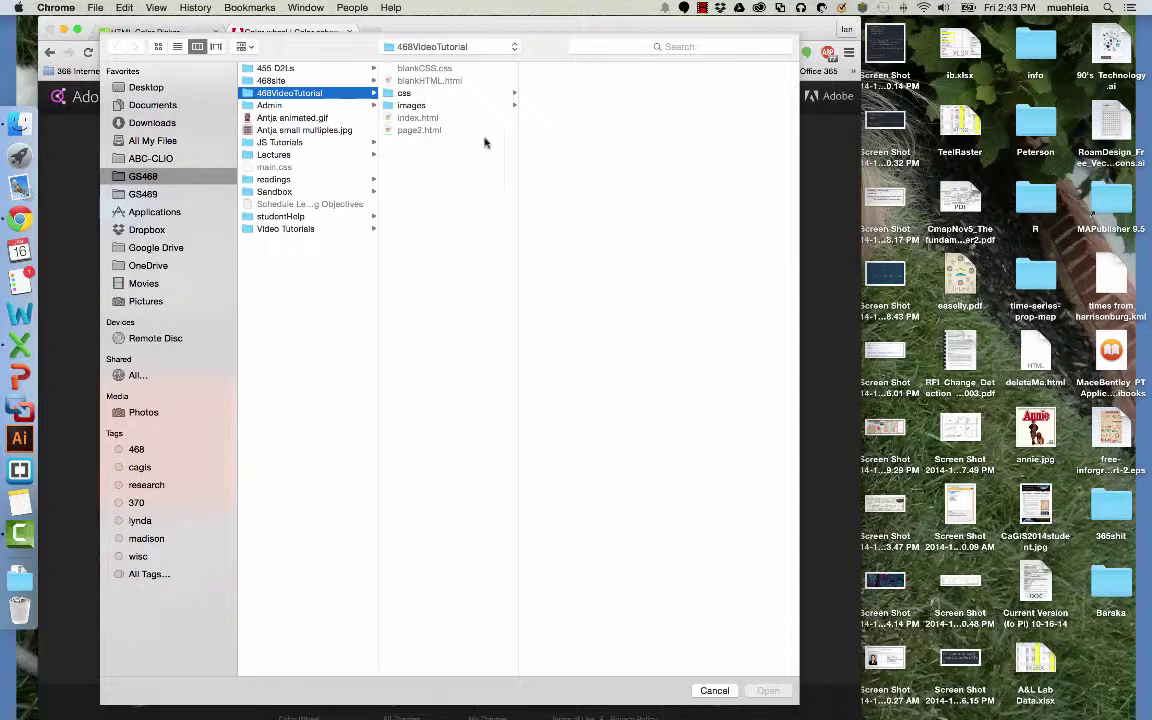
{"action": "left_click", "coordinate": [131, 88]}
{"action": "left_click", "coordinate": [291, 561]}
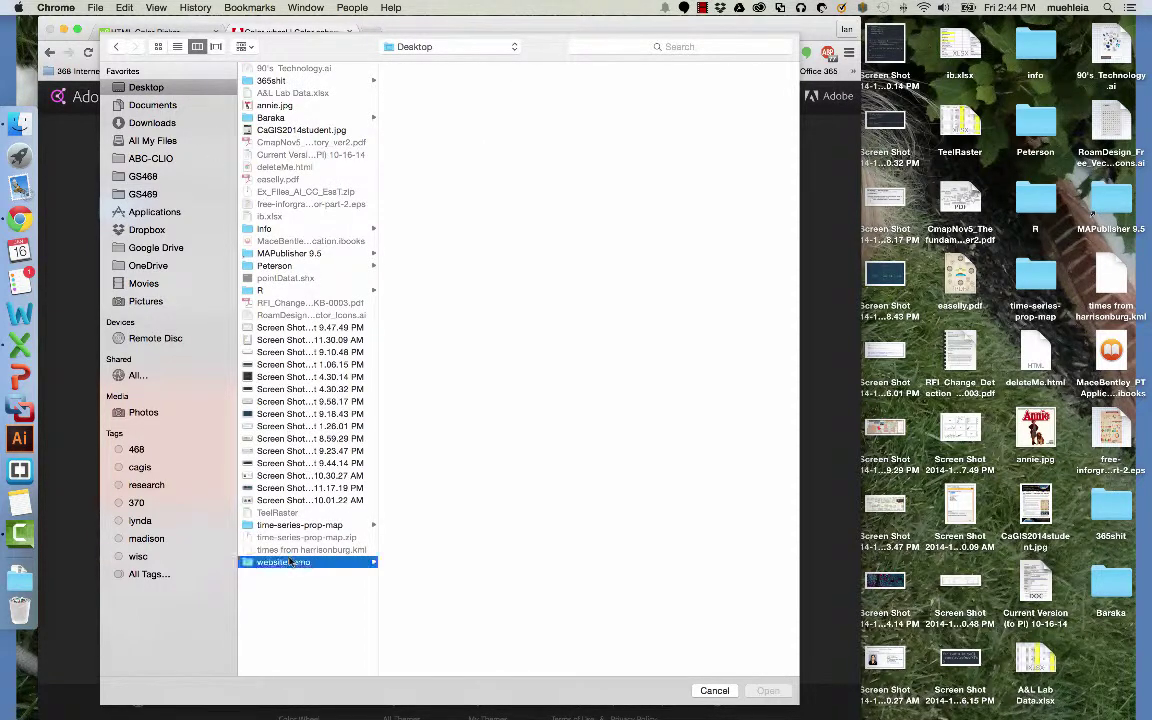
{"action": "left_click", "coordinate": [395, 116]}
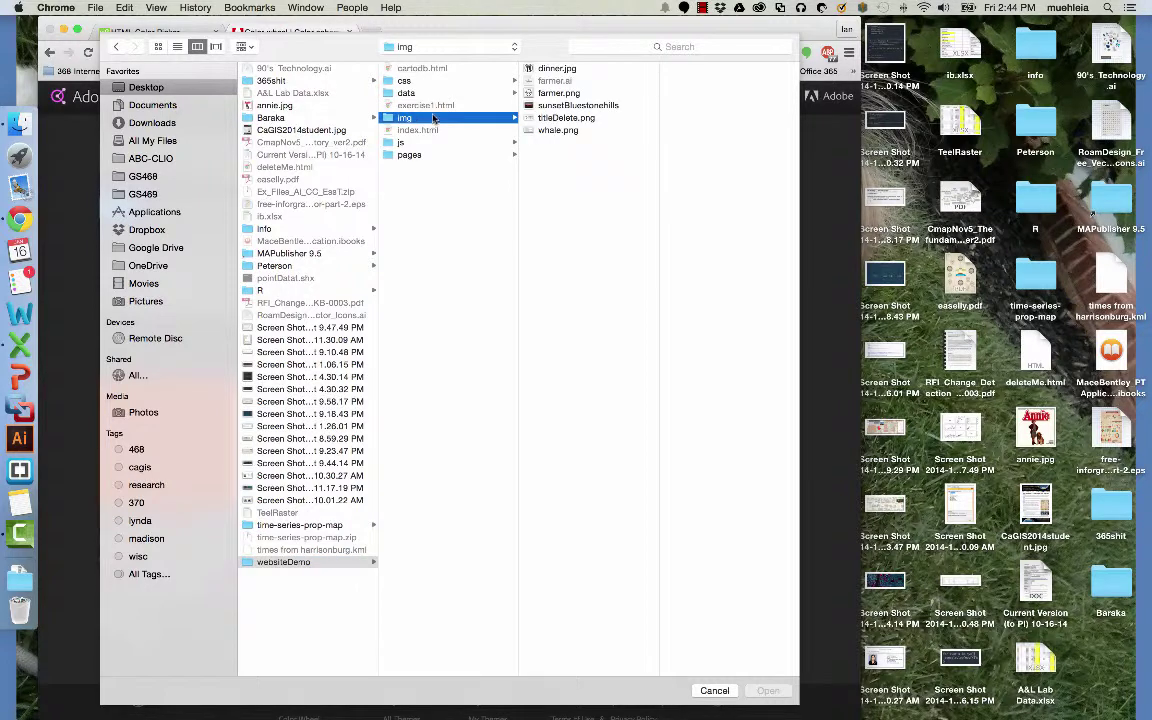
{"action": "left_click", "coordinate": [588, 106]}
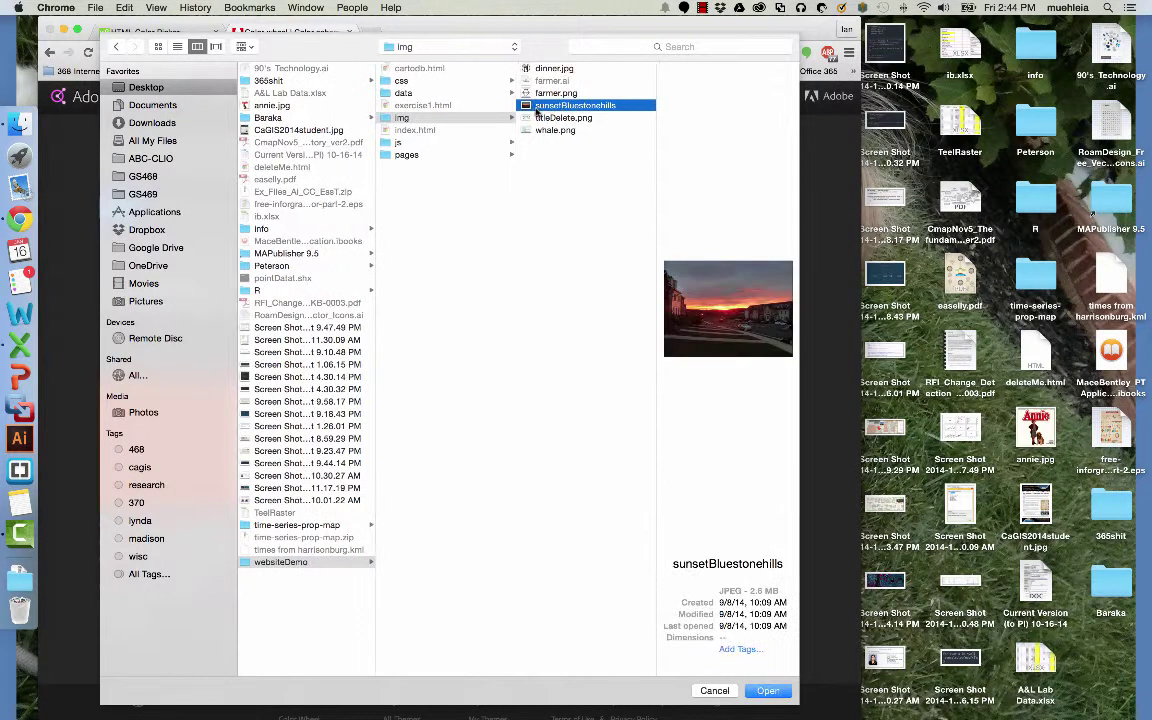
{"action": "double_click", "coordinate": [537, 108]}
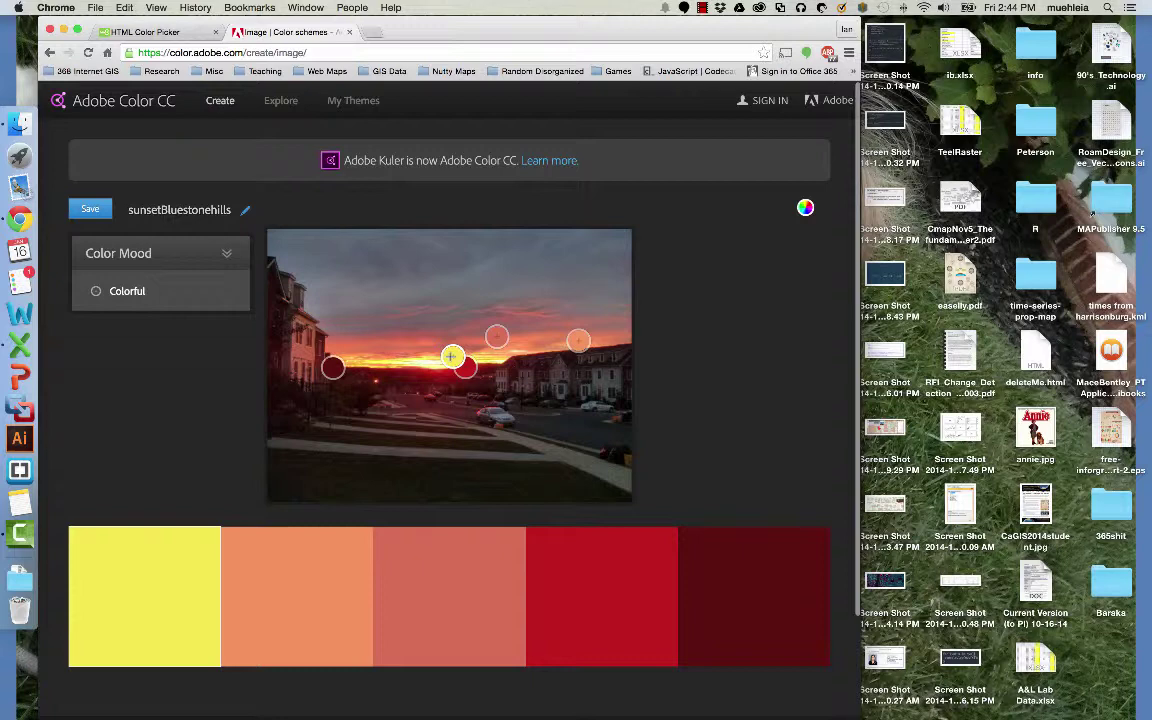
Move the yellow sample point slightly left for a golden-orange first swatch.
{"action": "mouse_move", "coordinate": [451, 356]}
{"action": "left_mouse_down"}
{"action": "mouse_move", "coordinate": [496, 331]}
{"action": "mouse_move", "coordinate": [442, 359]}
{"action": "left_mouse_up"}
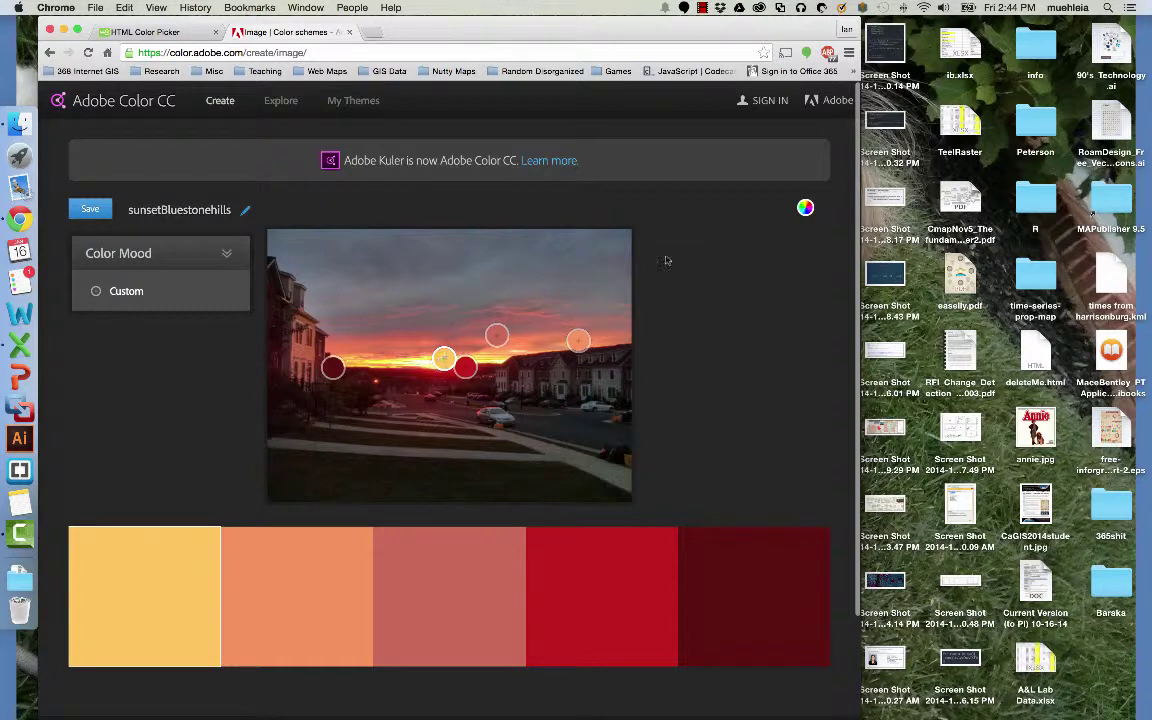
Compare Colorful, Bright, Muted, Deep and Dark moods, keep Muted, and save the theme.
{"action": "left_click", "coordinate": [129, 291]}
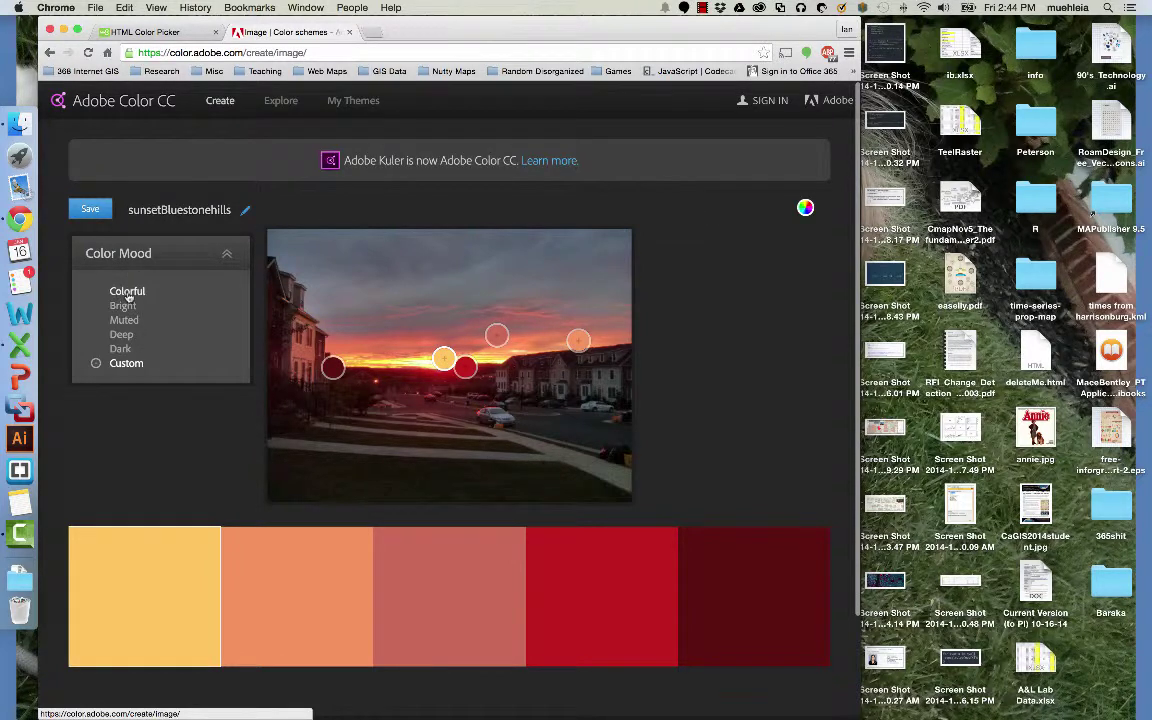
{"action": "left_click", "coordinate": [127, 290]}
{"action": "left_click", "coordinate": [123, 305]}
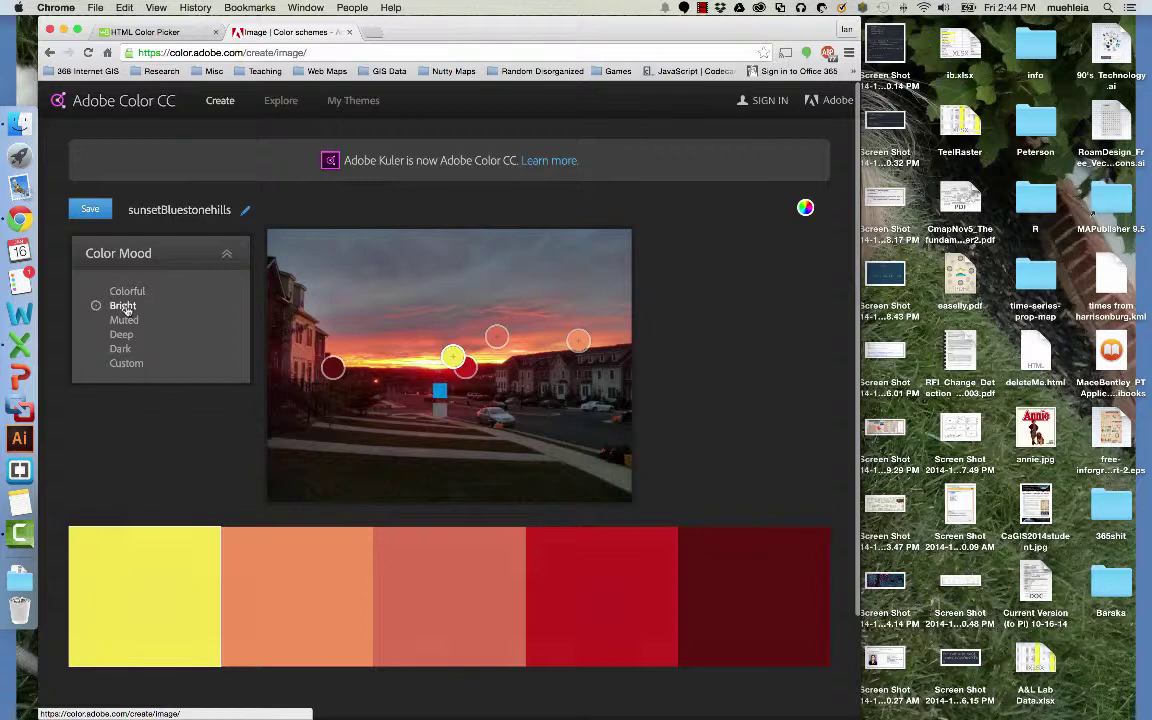
{"action": "left_click", "coordinate": [124, 320]}
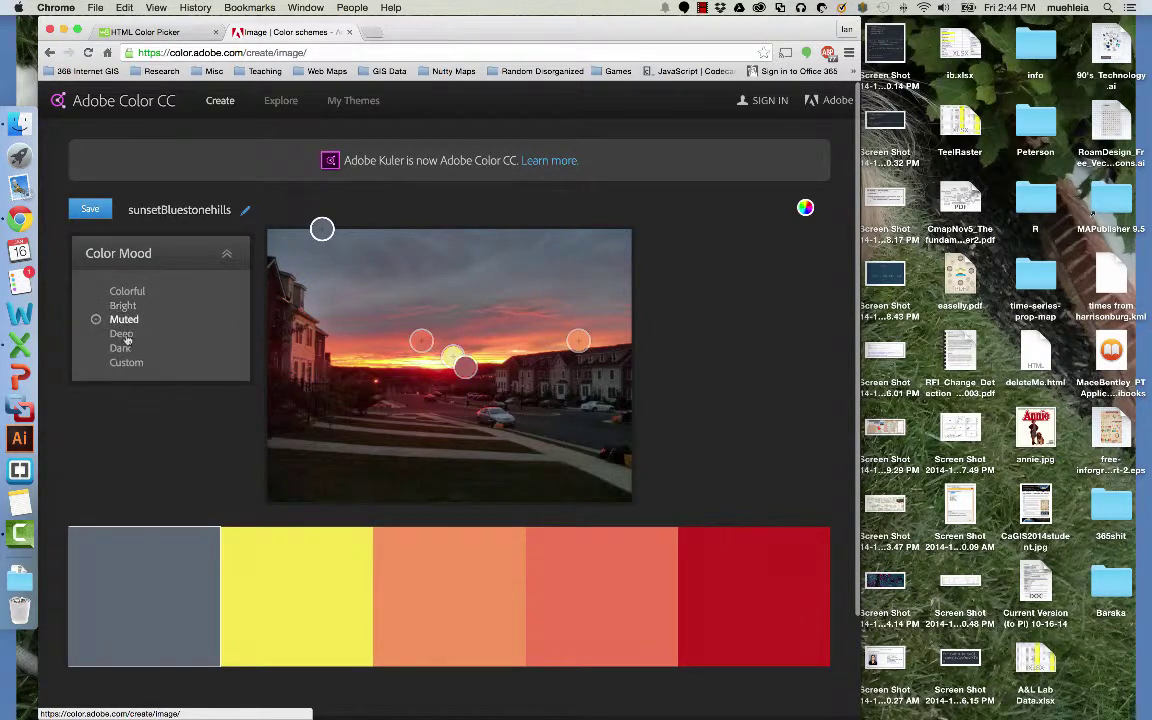
{"action": "left_click", "coordinate": [121, 335]}
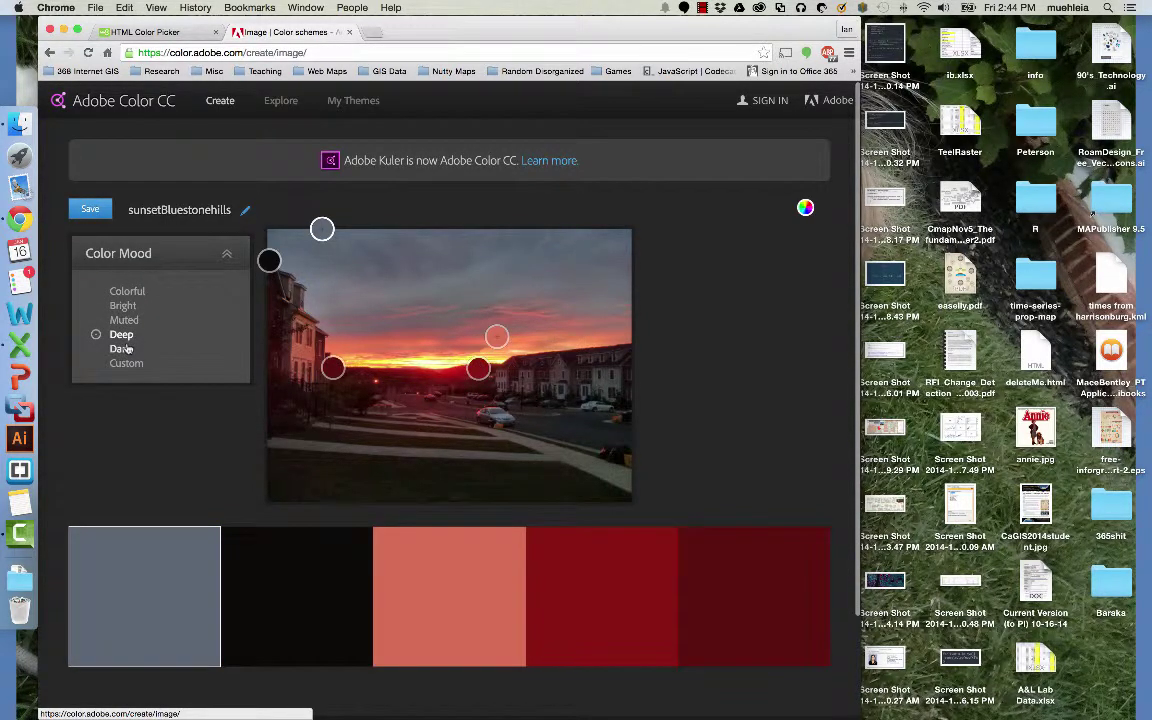
{"action": "left_click", "coordinate": [128, 348]}
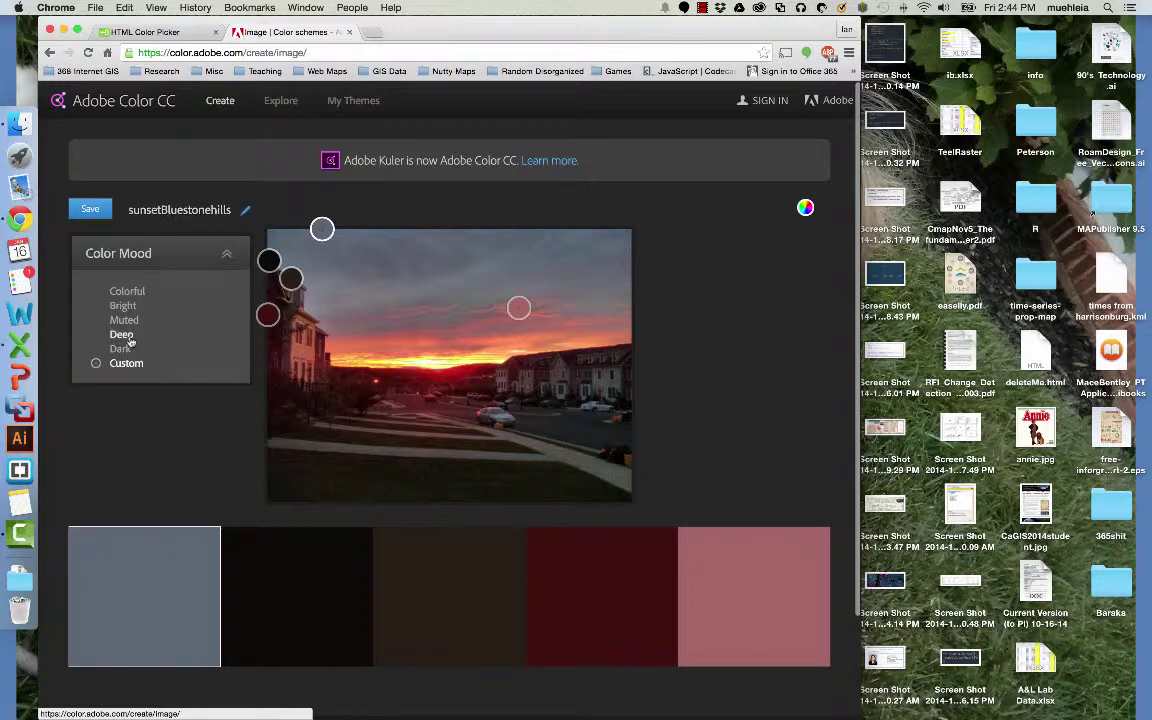
{"action": "left_click", "coordinate": [124, 320]}
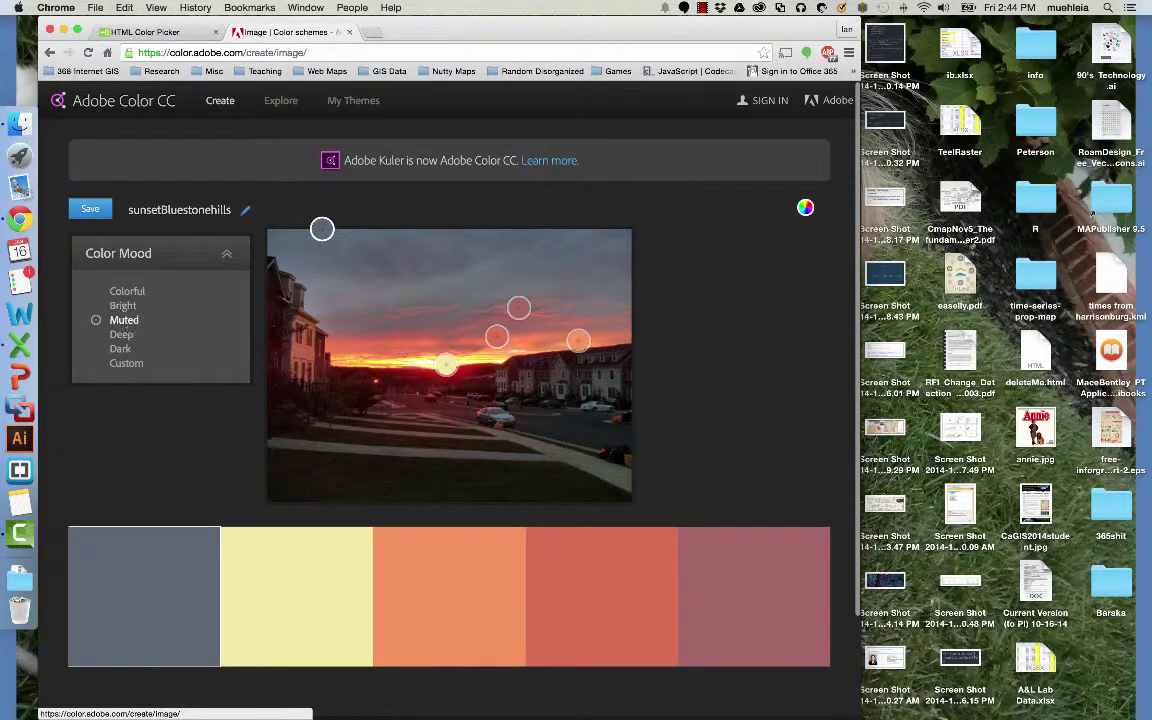
{"action": "left_click", "coordinate": [90, 209]}
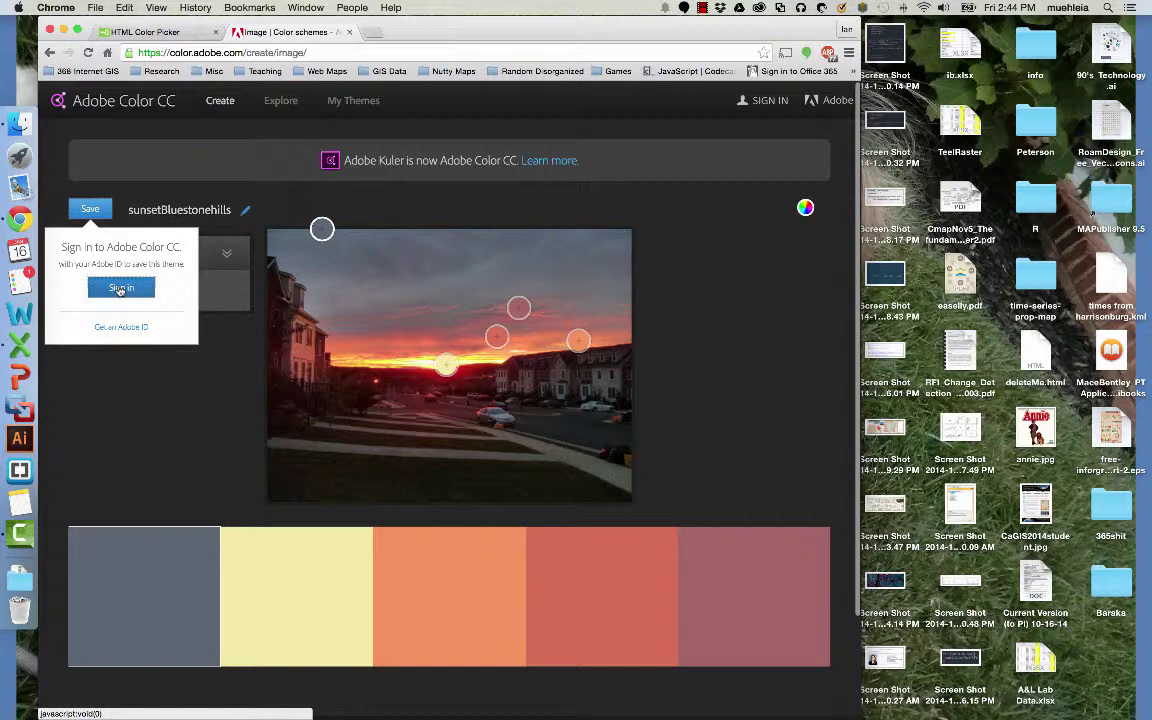
Sign in with the Adobe ID e-mail and autofilled password to save sunsetBluestonehills.
{"action": "left_click", "coordinate": [121, 288]}
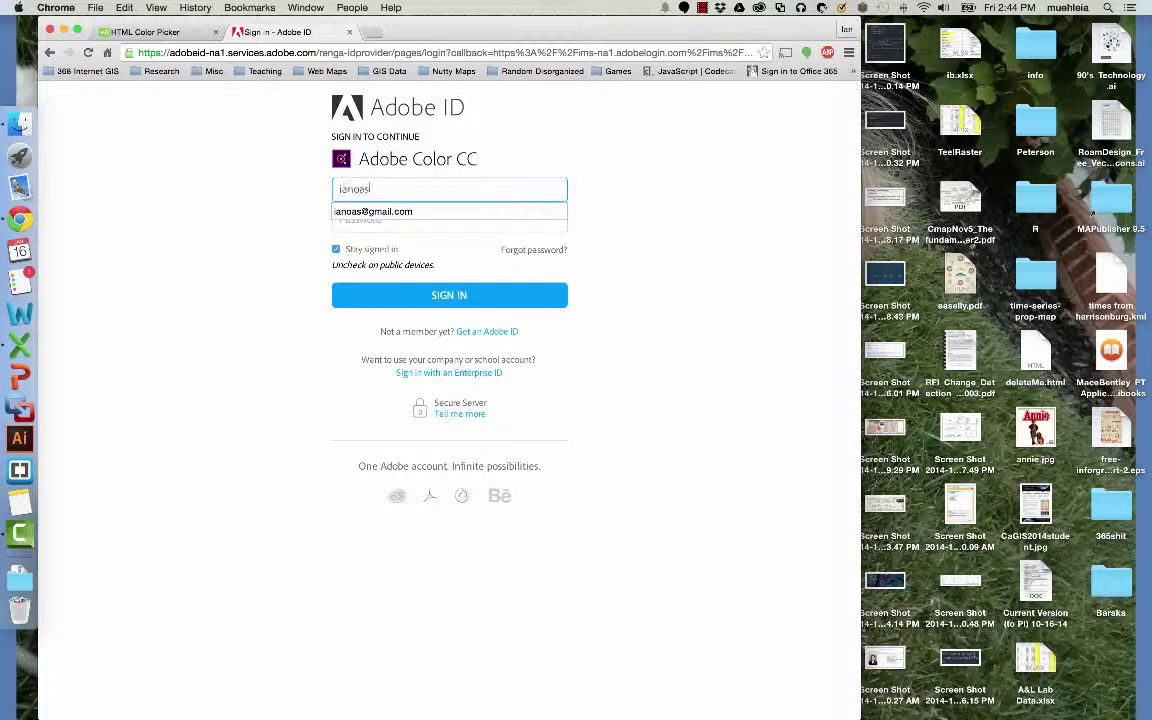
{"action": "key", "text": "Tab"}
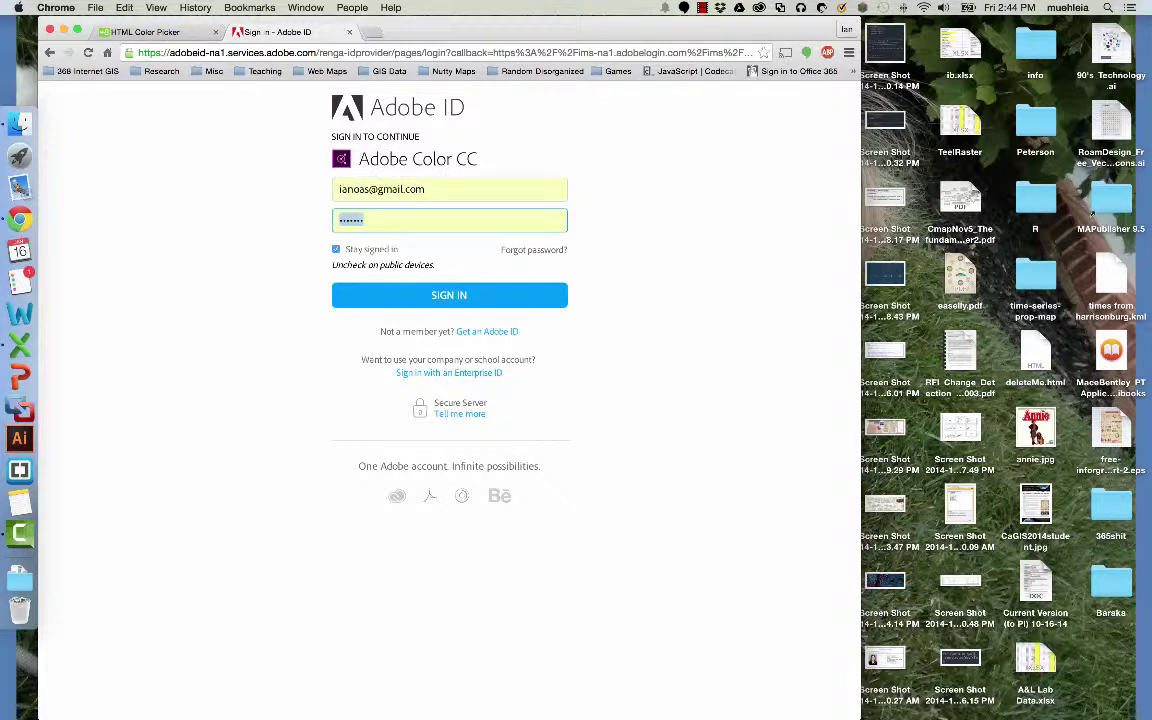
{"action": "left_click", "coordinate": [424, 296]}
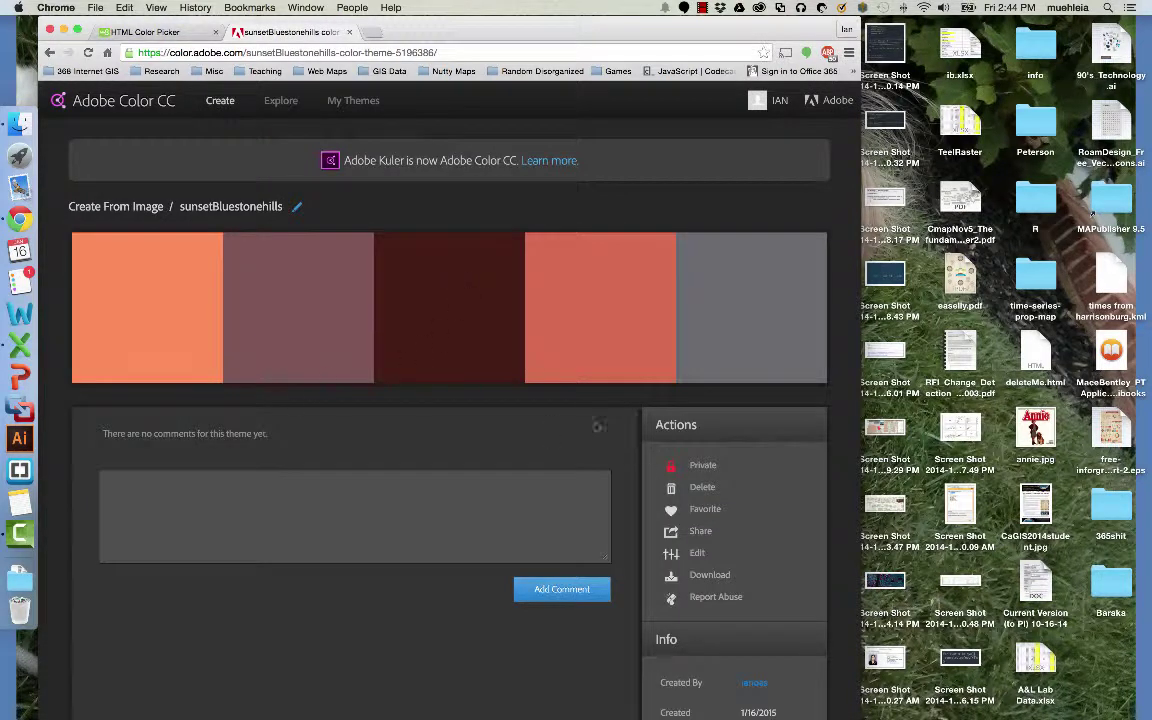
{"action": "scroll", "coordinate": [469, 578], "scroll_direction": "down", "scroll_amount": 1}
{"action": "scroll", "coordinate": [465, 540], "scroll_direction": "down", "scroll_amount": 4}
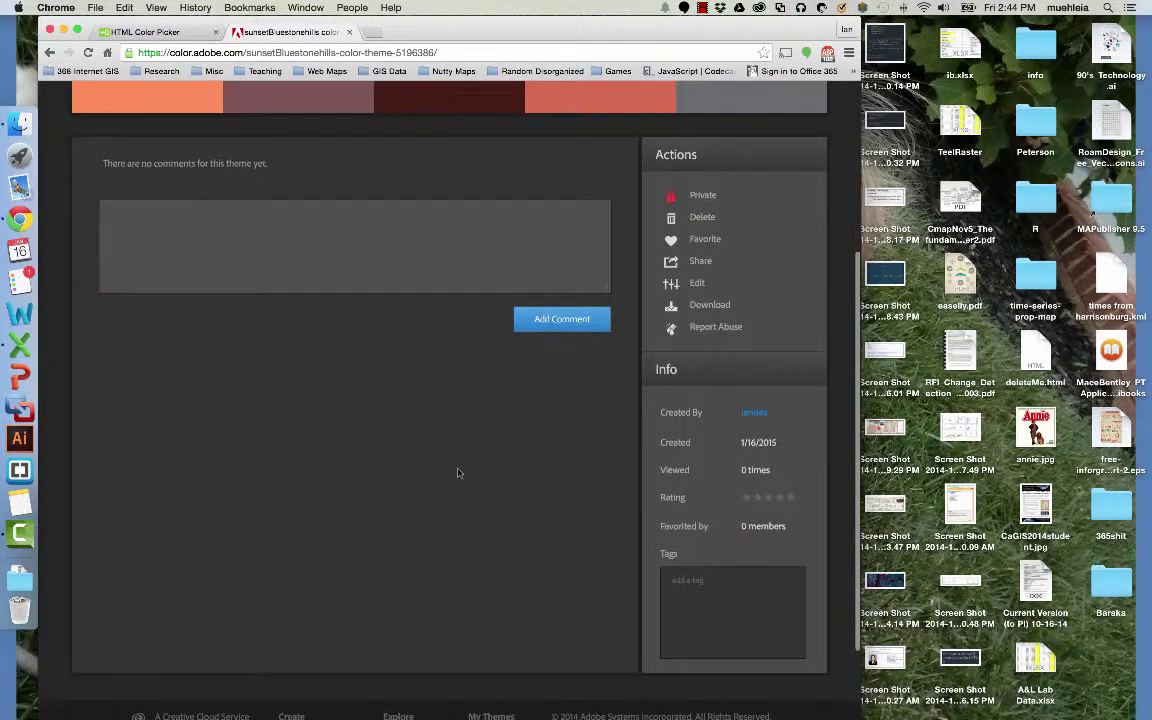
{"action": "scroll", "coordinate": [391, 360], "scroll_direction": "up", "scroll_amount": 5}
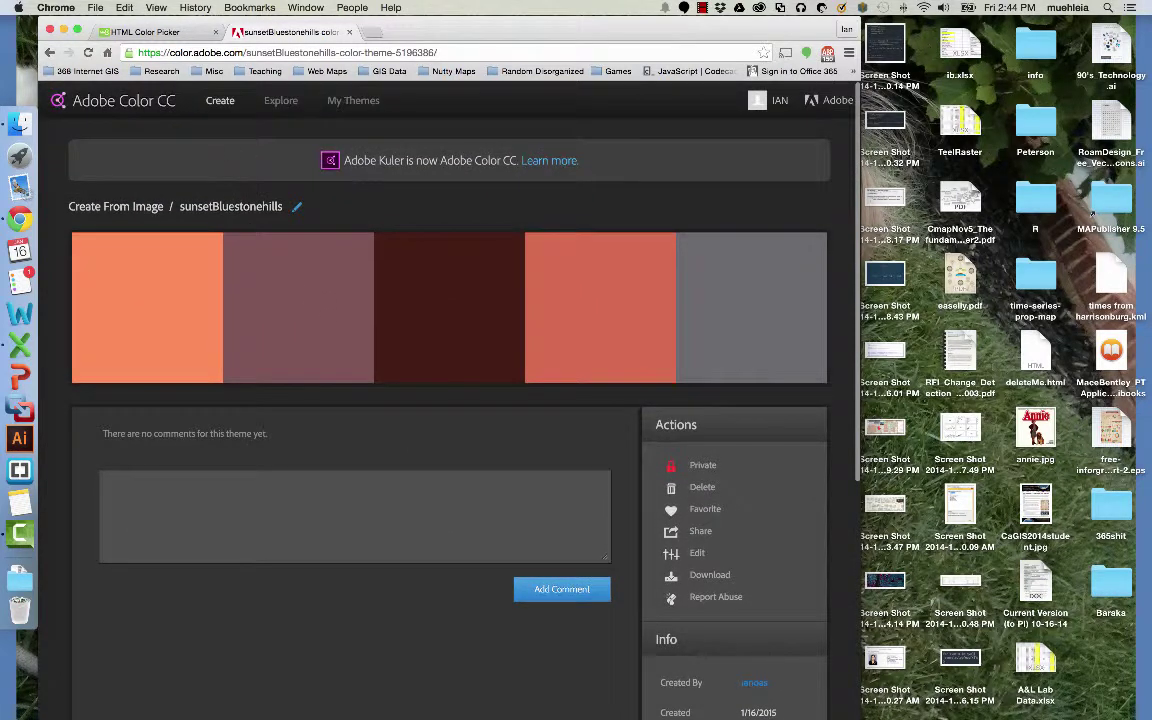
{"action": "scroll", "coordinate": [432, 427], "scroll_direction": "down", "scroll_amount": 1}
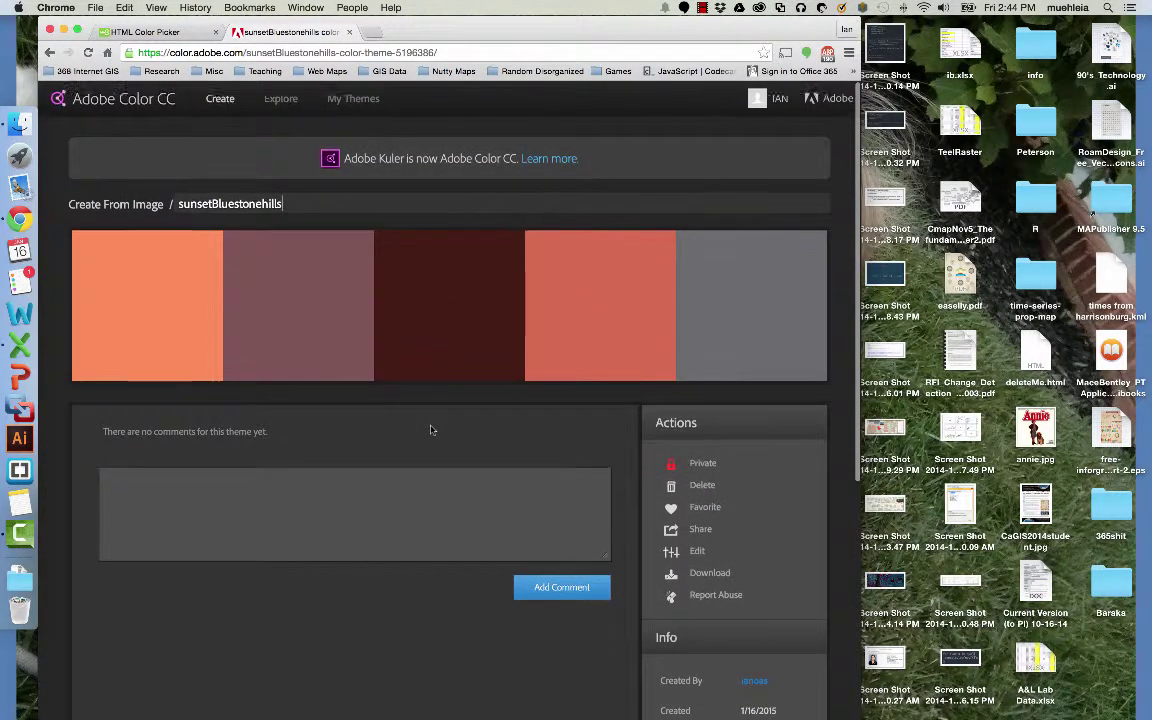
Edit sunsetBluestonehills in the colour wheel, selecting its mauve, dark and salmon swatches.
{"action": "left_click", "coordinate": [695, 547]}
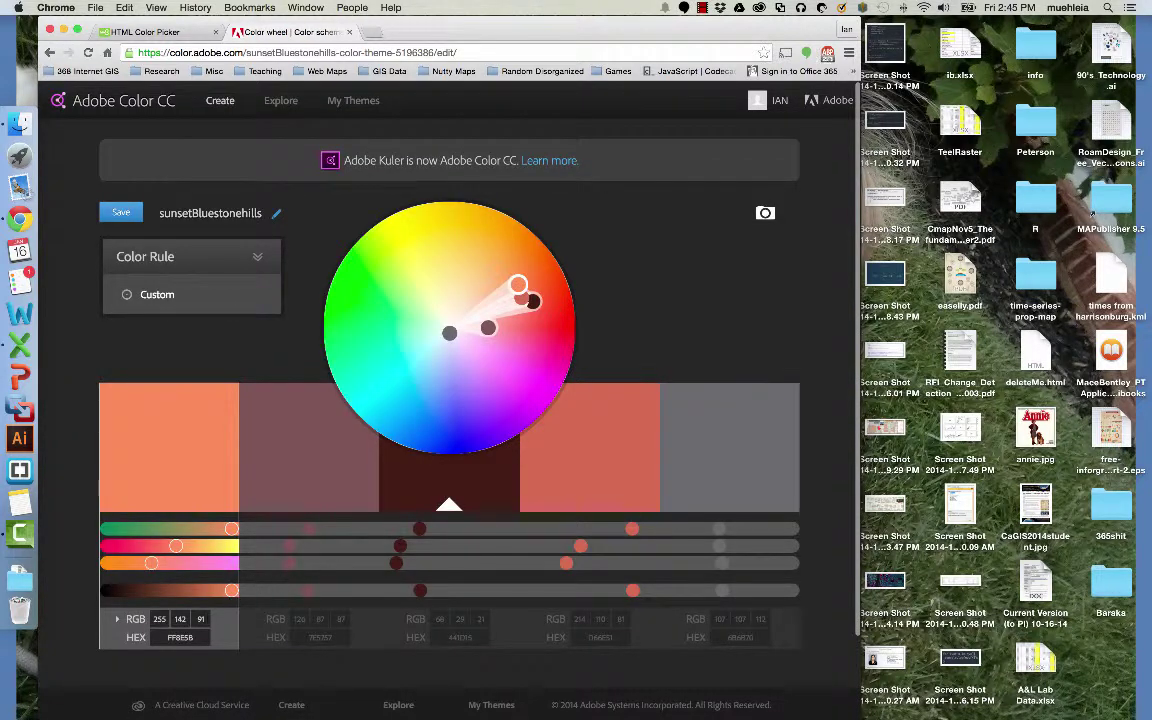
{"action": "left_click", "coordinate": [267, 585]}
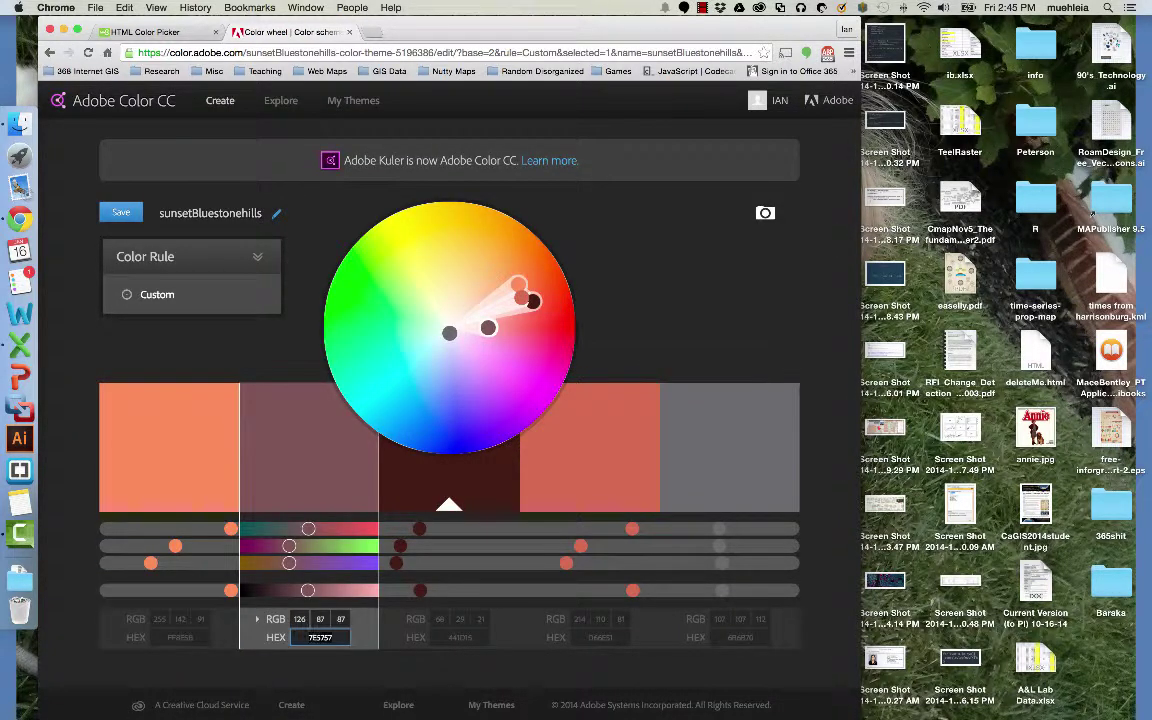
{"action": "left_click", "coordinate": [440, 572]}
{"action": "left_click", "coordinate": [565, 572]}
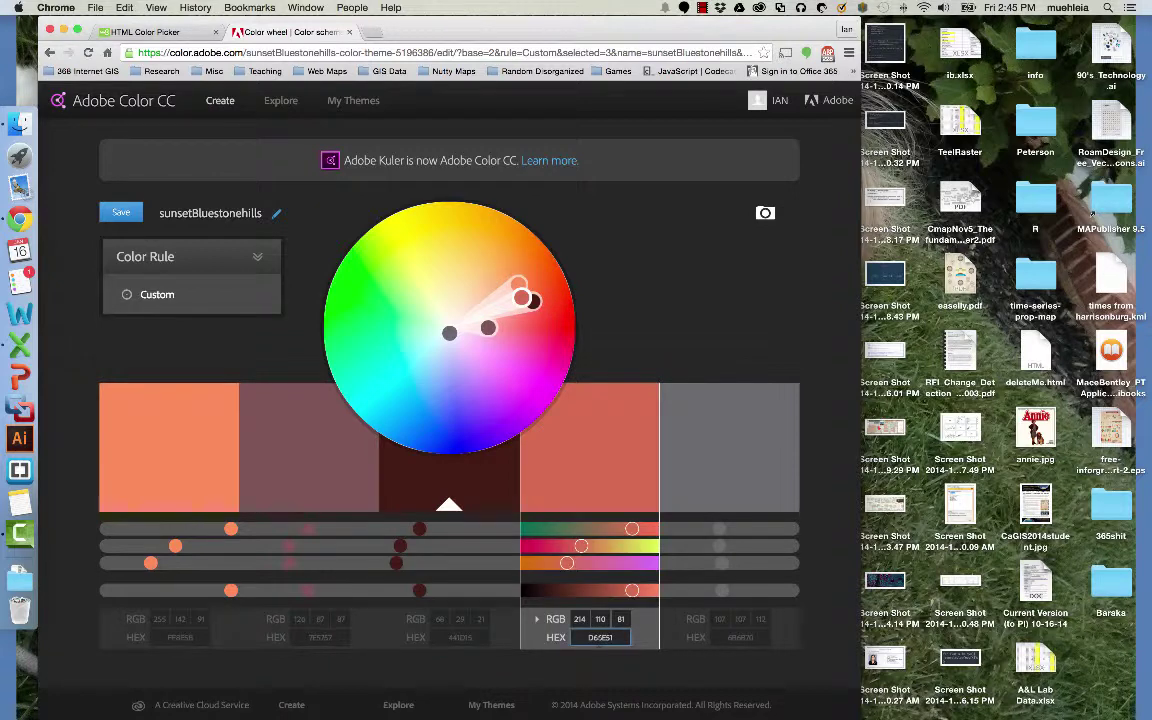